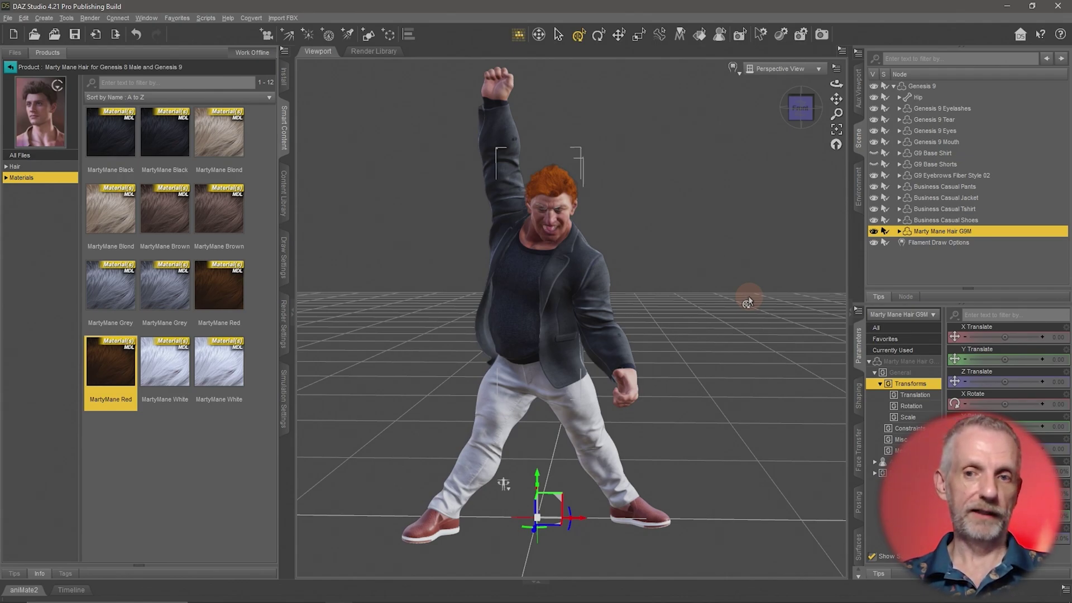
# Step: Check the posed man from the Front, Right and Top views, then return to Perspective
pyautogui.keyDown('alt'); pyautogui.moveTo(776, 347); pyautogui.dragTo(776, 343); pyautogui.keyUp('alt')
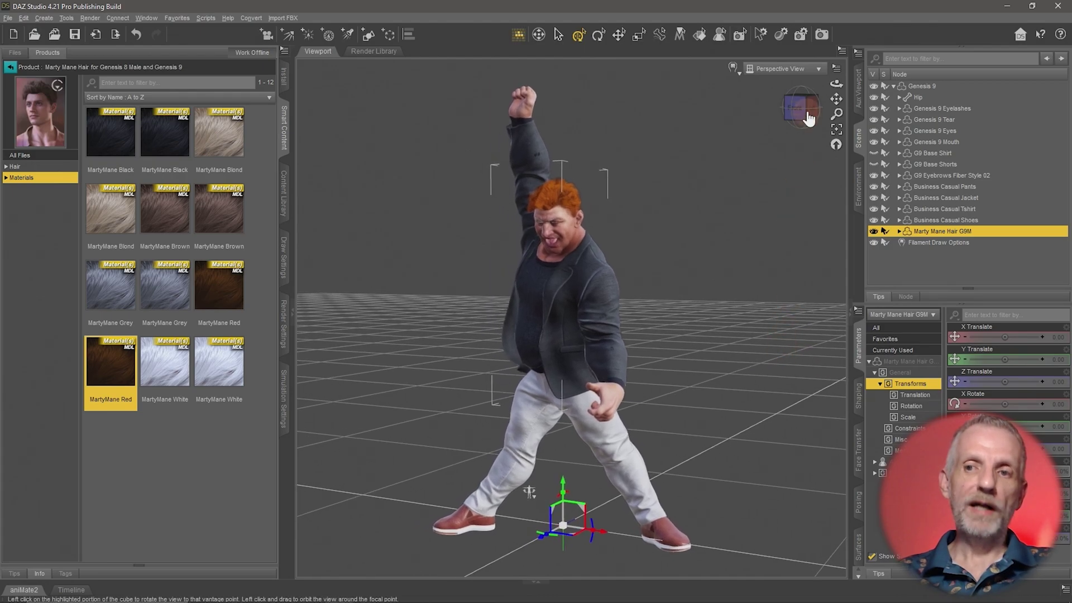
pyautogui.click(806, 71)
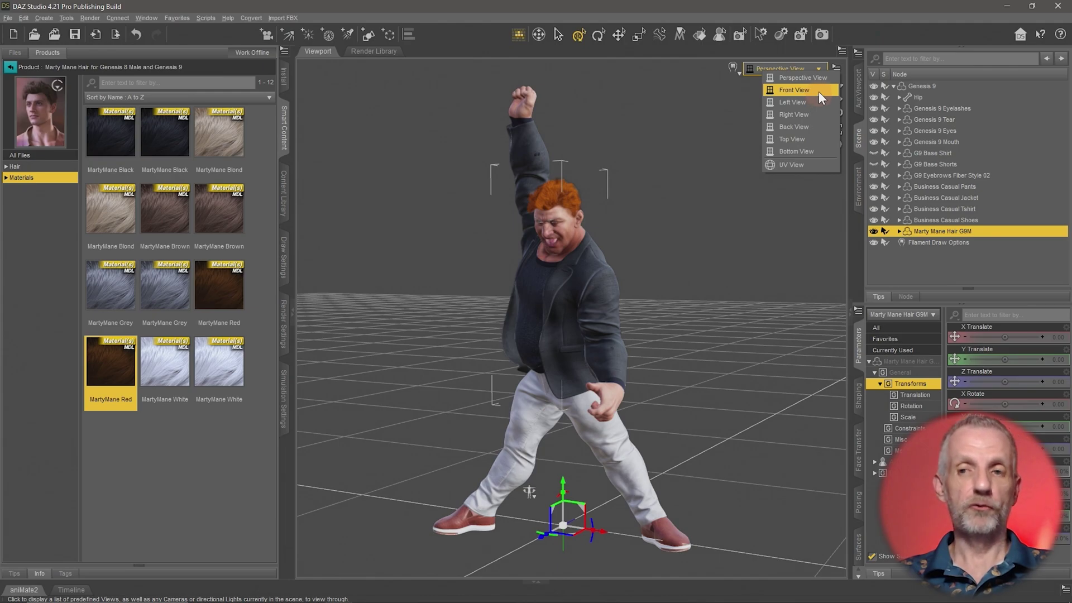
pyautogui.click(819, 92)
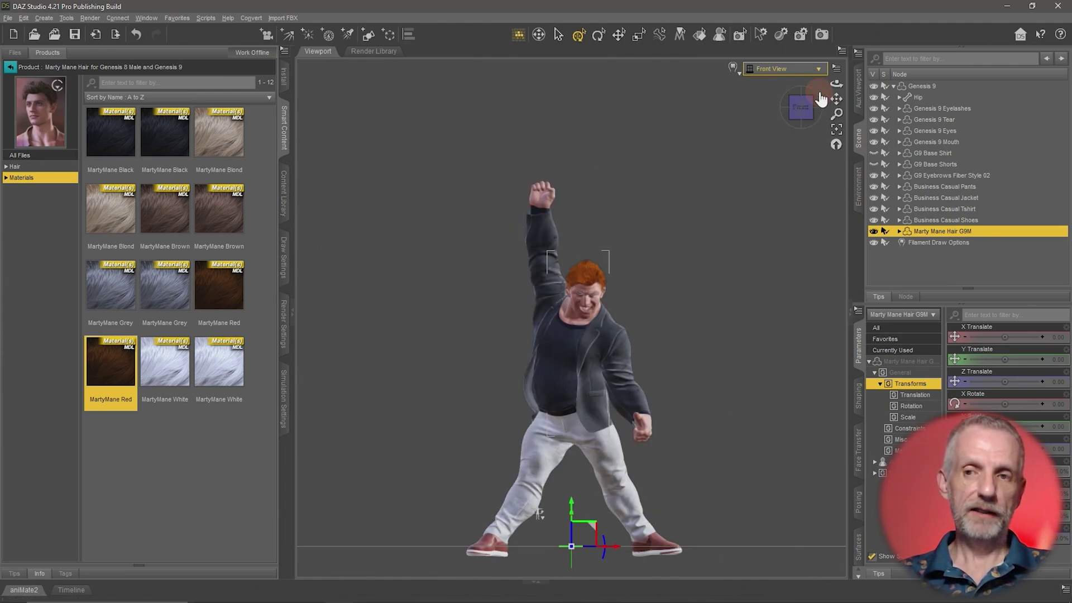
pyautogui.click(806, 70)
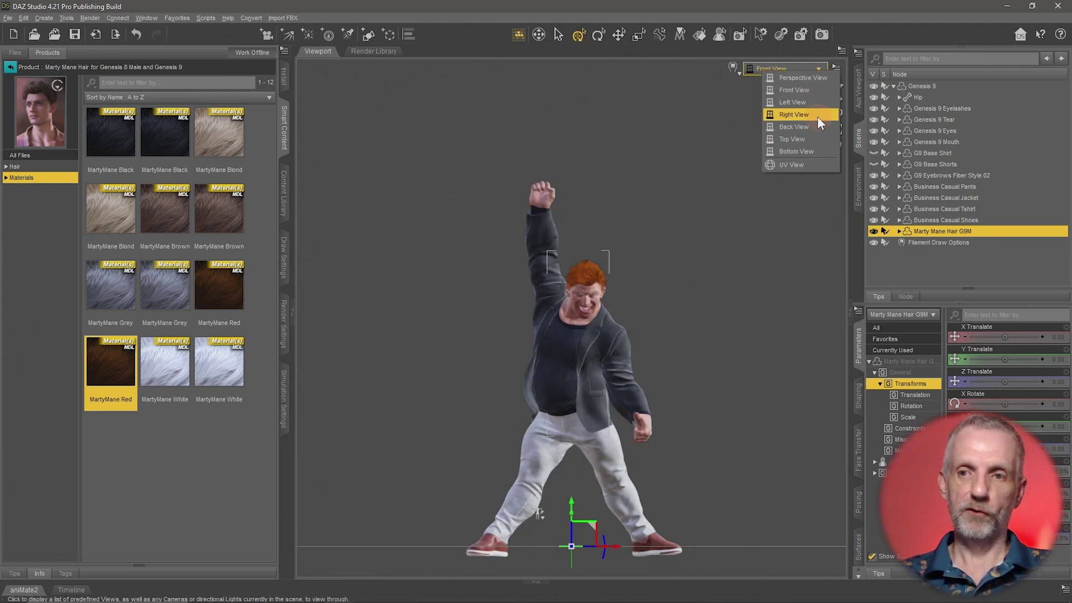
pyautogui.click(817, 115)
pyautogui.click(799, 69)
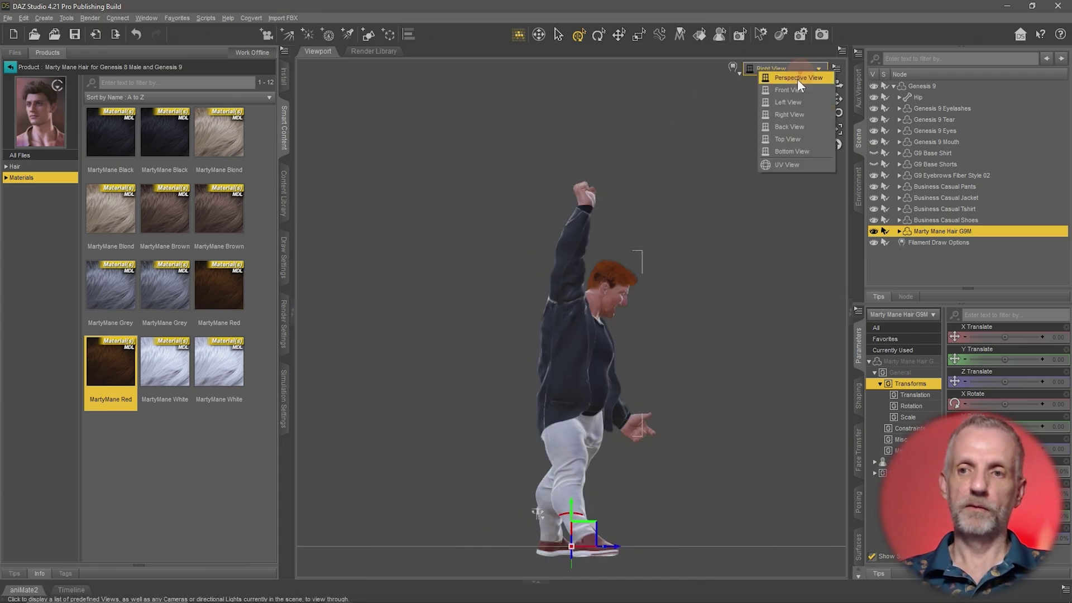
pyautogui.click(806, 138)
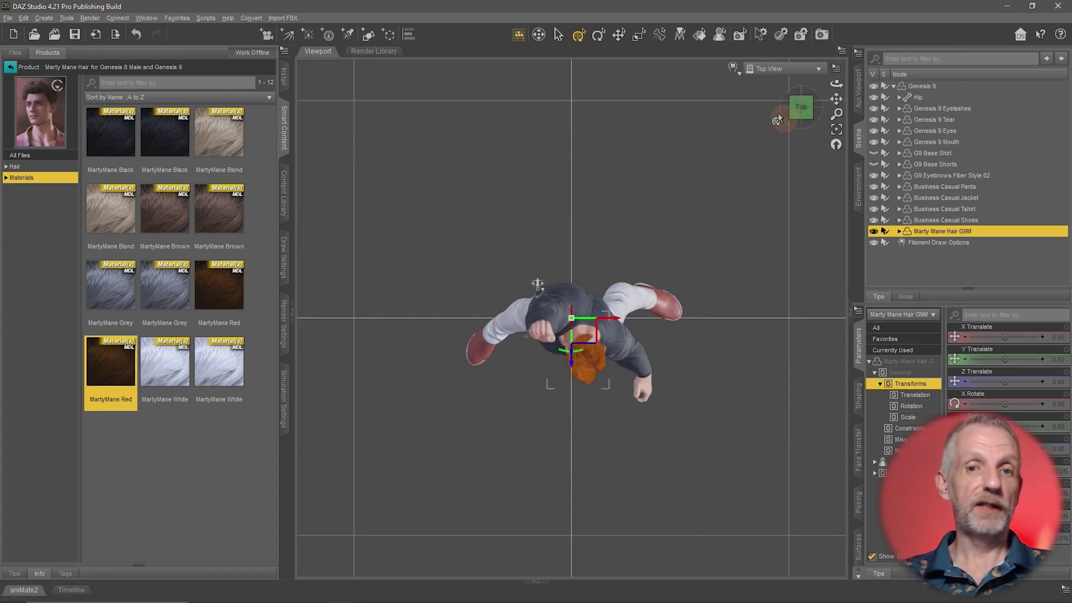
pyautogui.click(806, 71)
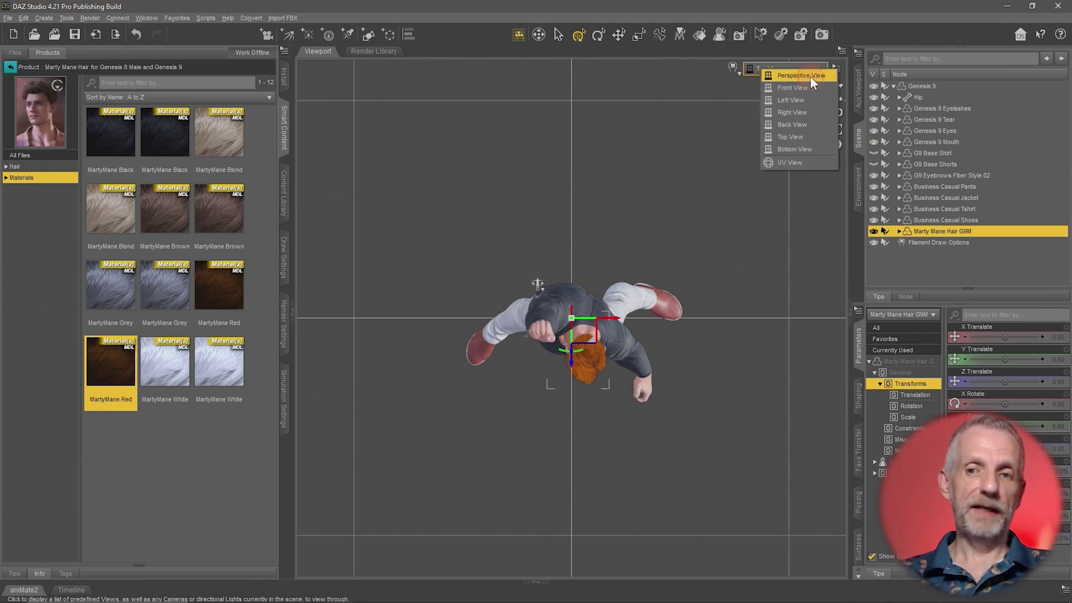
pyautogui.click(810, 78)
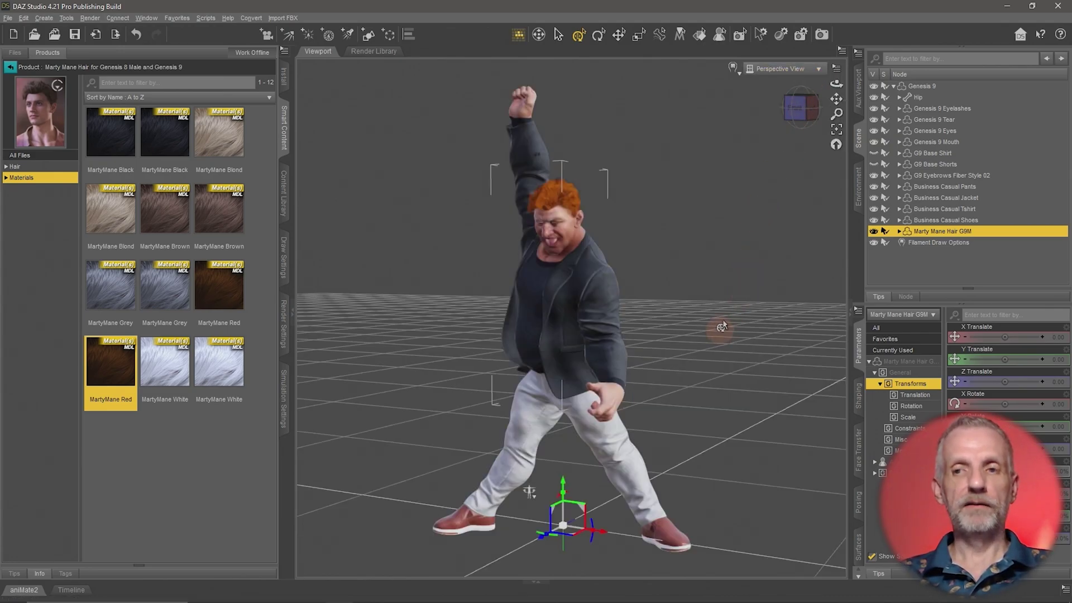
# Step: Orbit until the man faces the camera and set the DrawStyle to NVIDIA Iray
pyautogui.moveTo(712, 256); pyautogui.dragTo(713, 256)
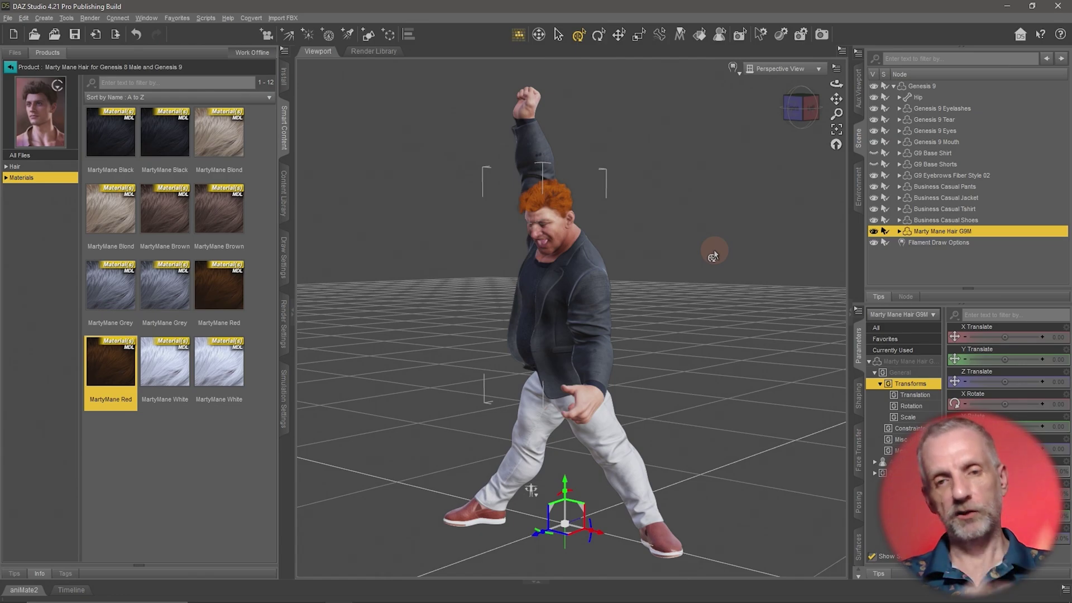
pyautogui.moveTo(713, 255)
pyautogui.mouseDown()
pyautogui.moveTo(687, 268)
pyautogui.moveTo(695, 274)
pyautogui.mouseUp()
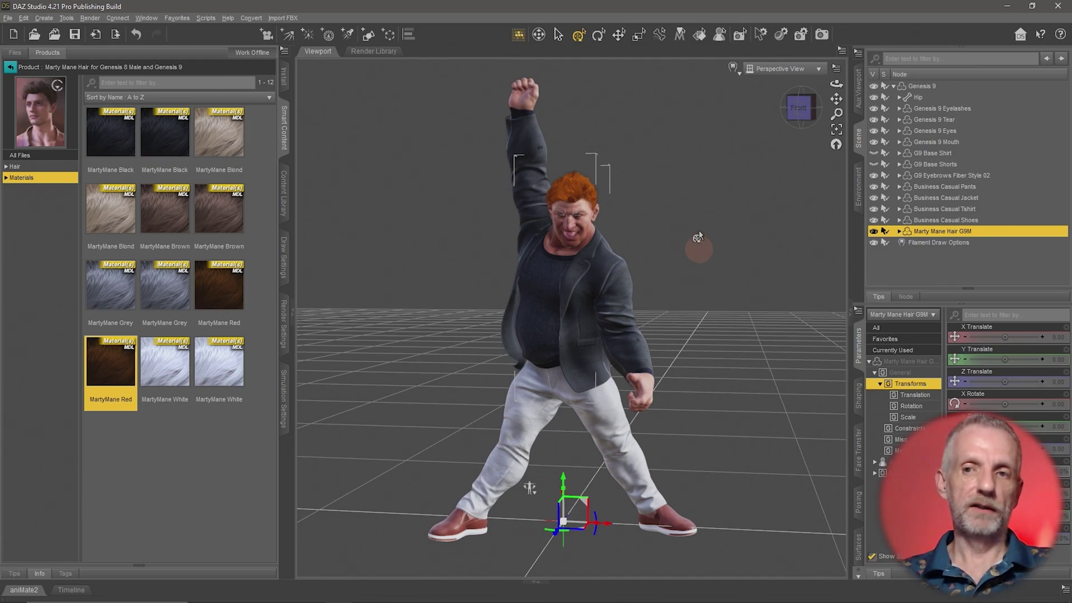
pyautogui.click(738, 74)
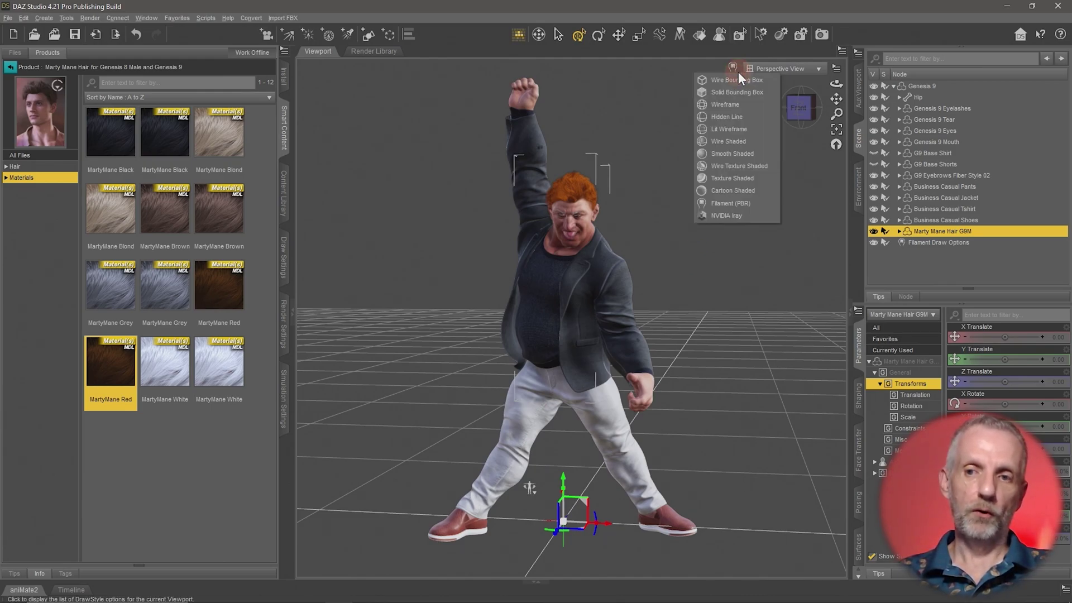
pyautogui.click(750, 215)
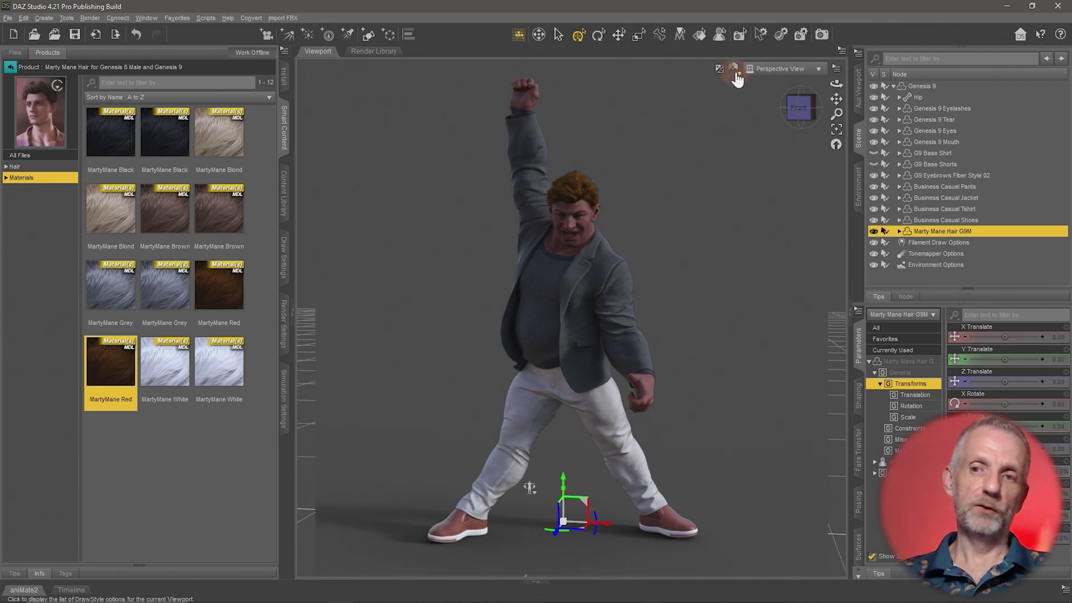
pyautogui.moveTo(732, 378); pyautogui.dragTo(727, 414)
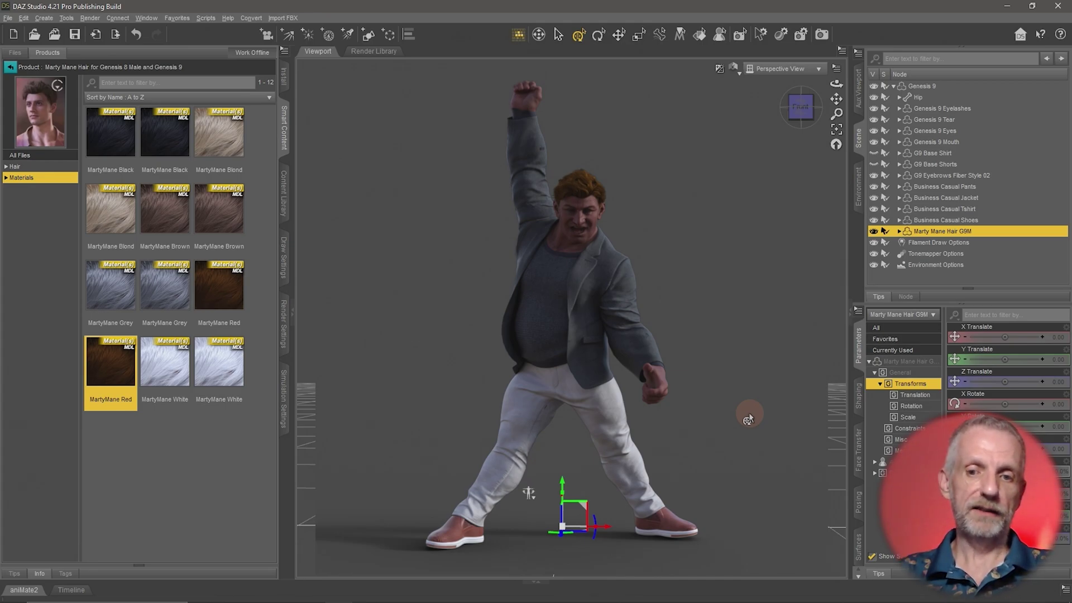
pyautogui.moveTo(735, 424); pyautogui.dragTo(666, 402)
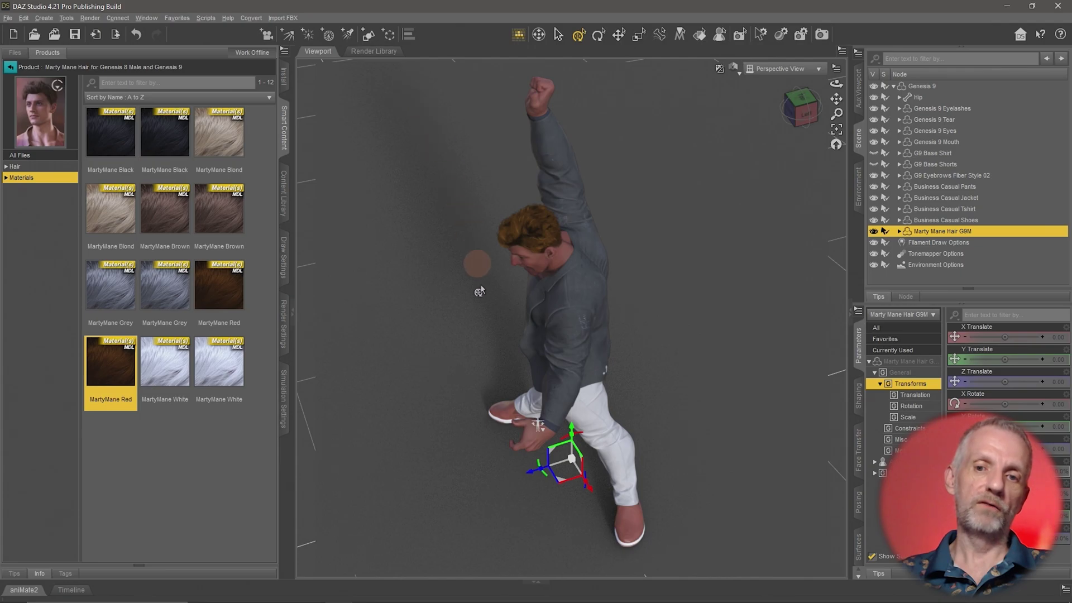
pyautogui.moveTo(622, 372); pyautogui.dragTo(679, 342)
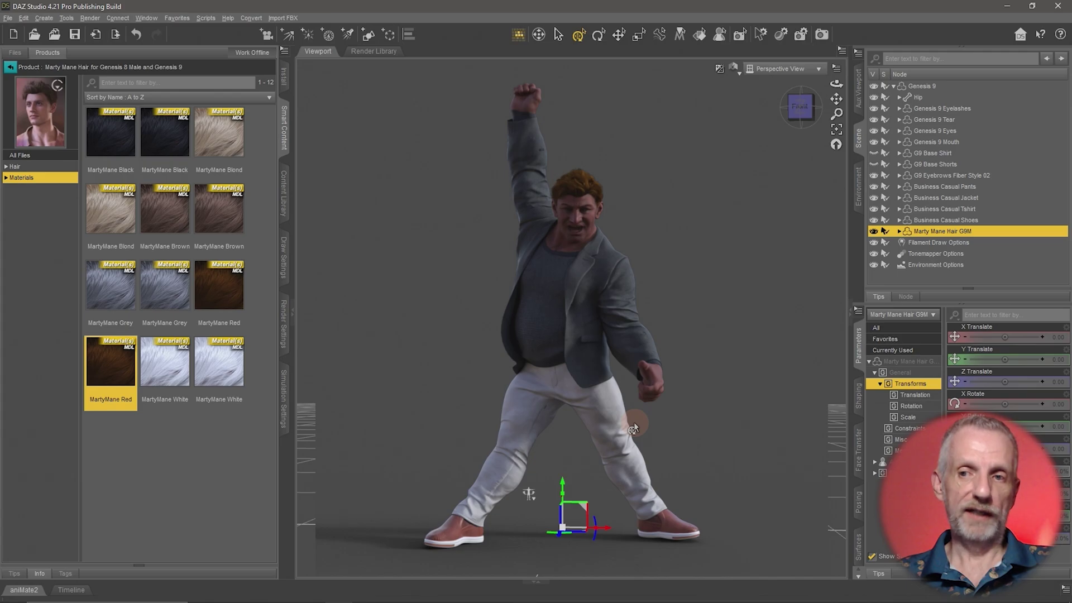
# Step: Expand the Environment render settings and browse Dome, Ground and Matte Fog, ending on Dome
pyautogui.click(285, 332)
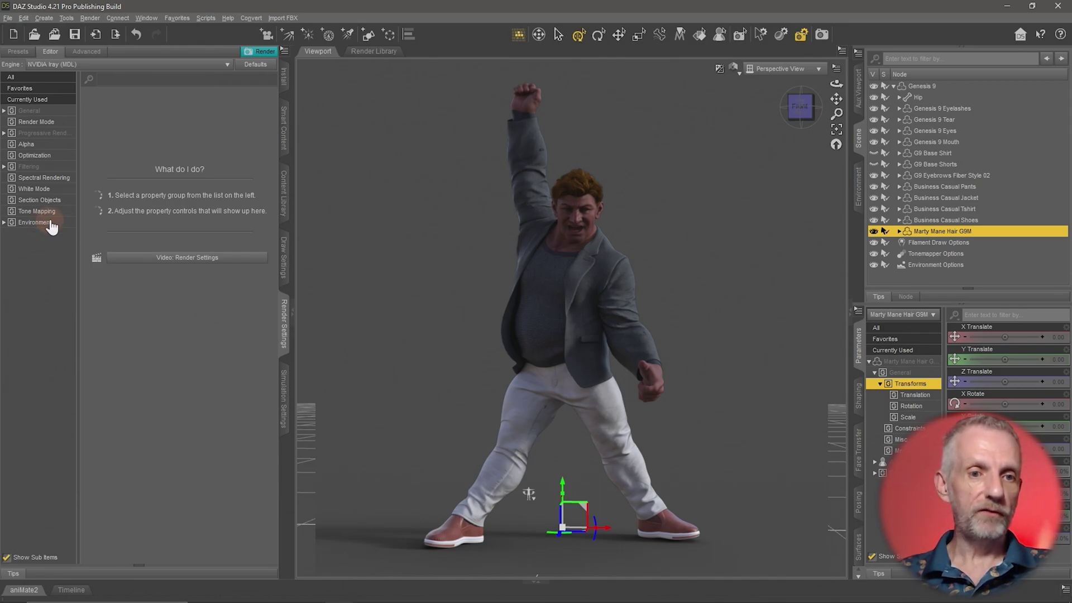
pyautogui.click(34, 222)
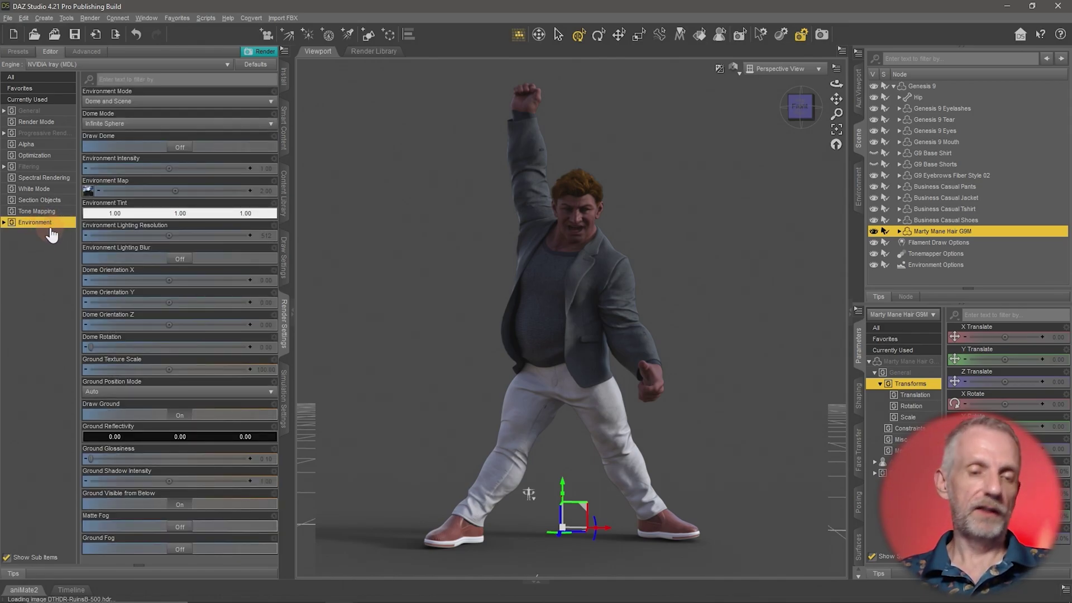
pyautogui.click(4, 222)
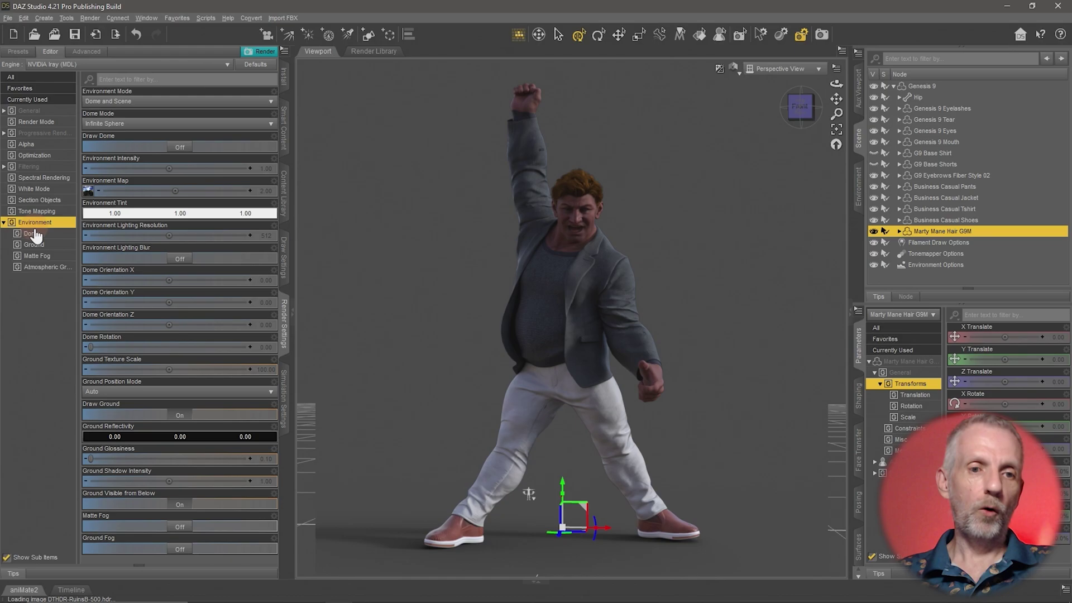
pyautogui.click(55, 235)
pyautogui.click(55, 246)
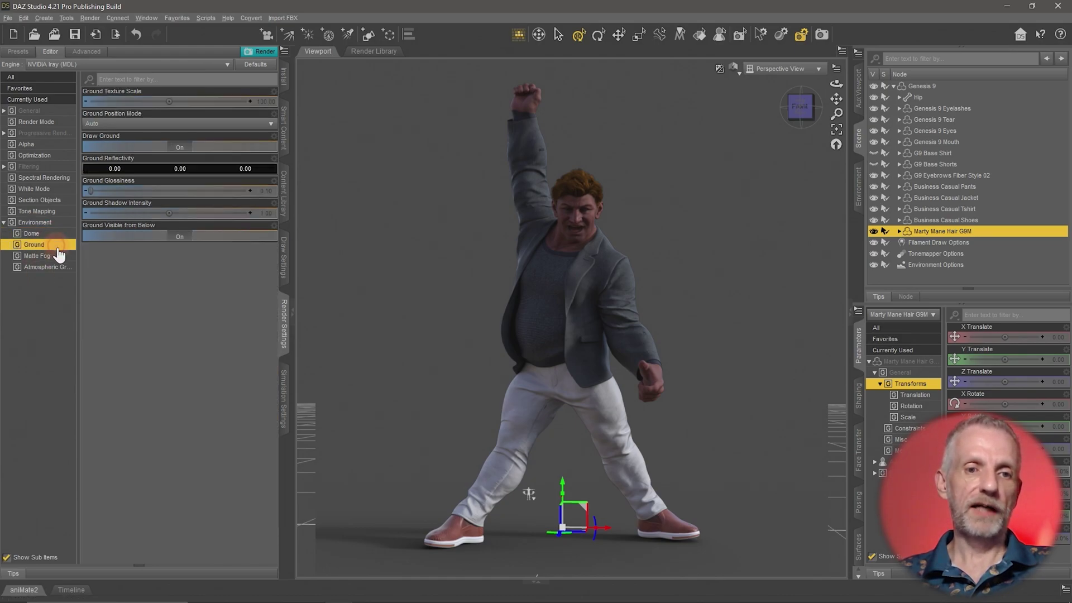
pyautogui.click(57, 257)
pyautogui.click(61, 235)
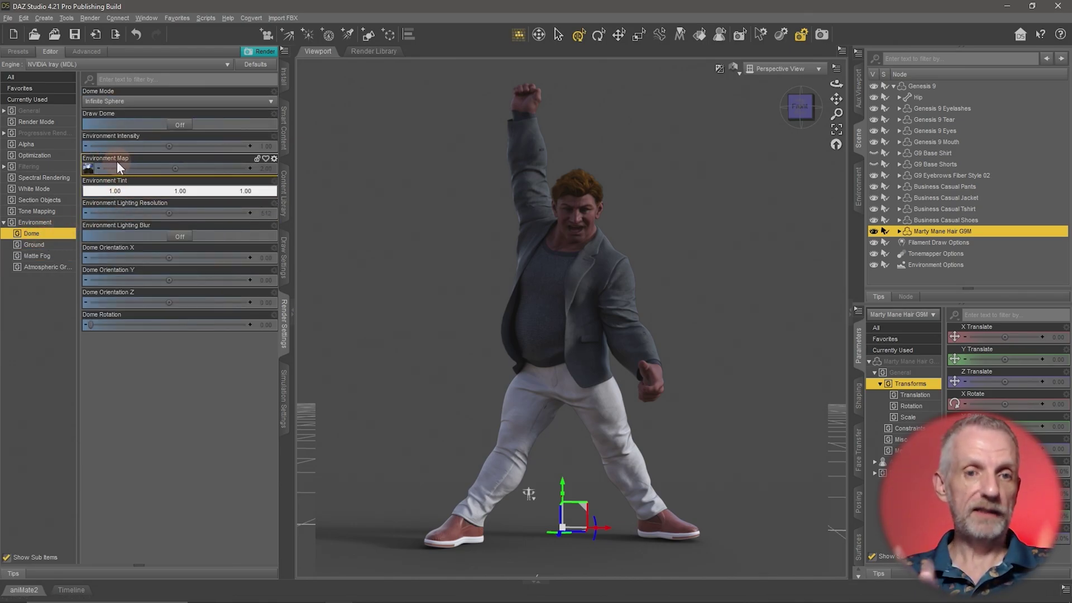
pyautogui.moveTo(88, 169)
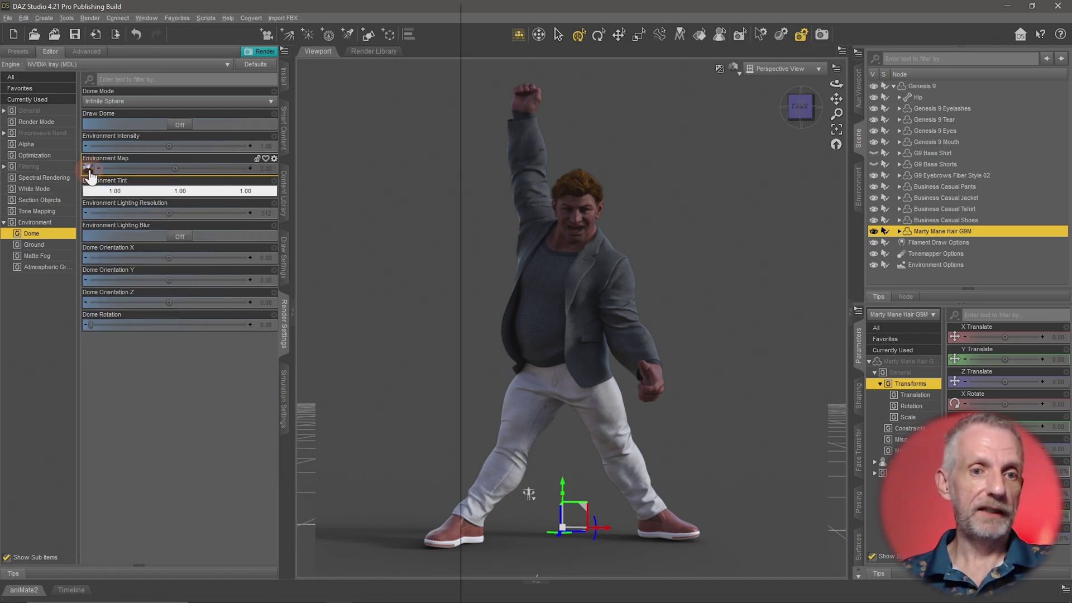
# Step: Keep the current HDR map and set the environment map strength to 5
pyautogui.click(89, 170)
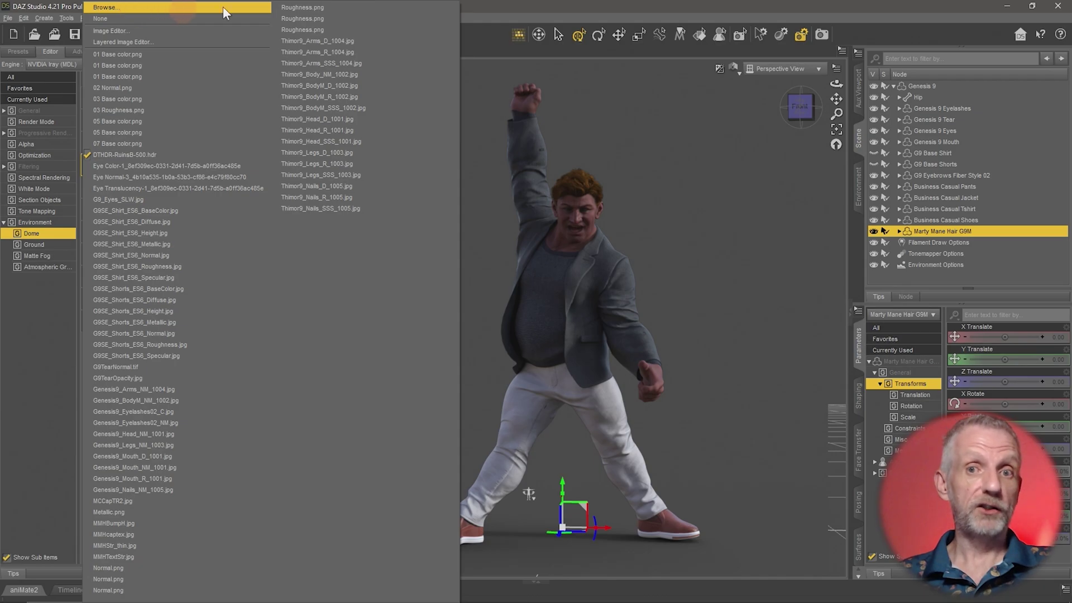
pyautogui.click(515, 6)
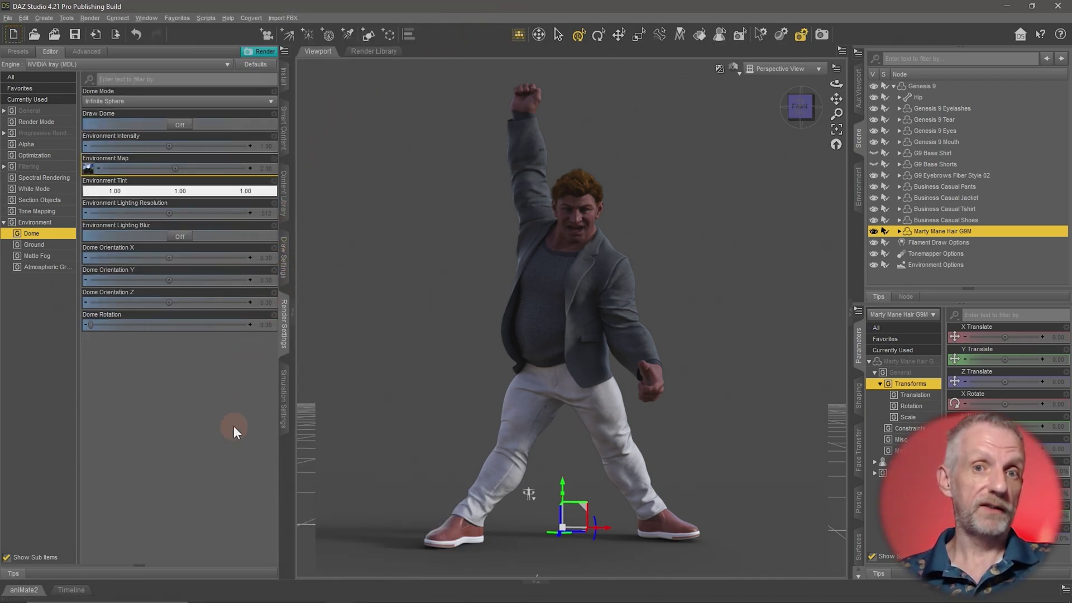
pyautogui.click(269, 169)
pyautogui.write('5')
pyautogui.press('Return')
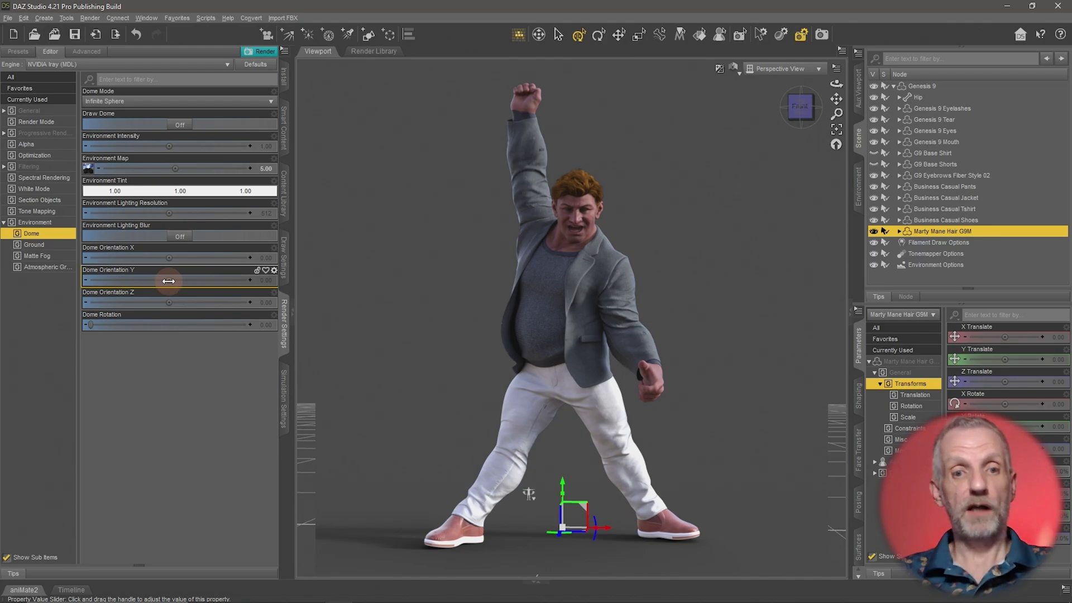
# Step: Rotate the dome to Y orientation -62.49 and settle the environment map strength at 4.00
pyautogui.moveTo(168, 281)
pyautogui.mouseDown()
pyautogui.moveTo(120, 279)
pyautogui.moveTo(167, 280)
pyautogui.mouseUp()
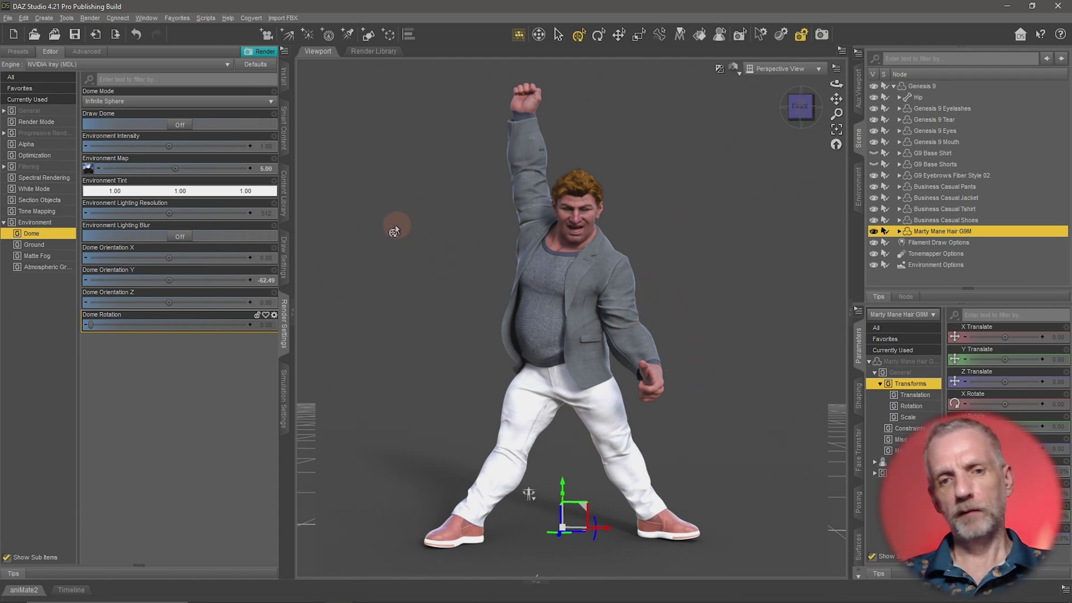
pyautogui.click(266, 168)
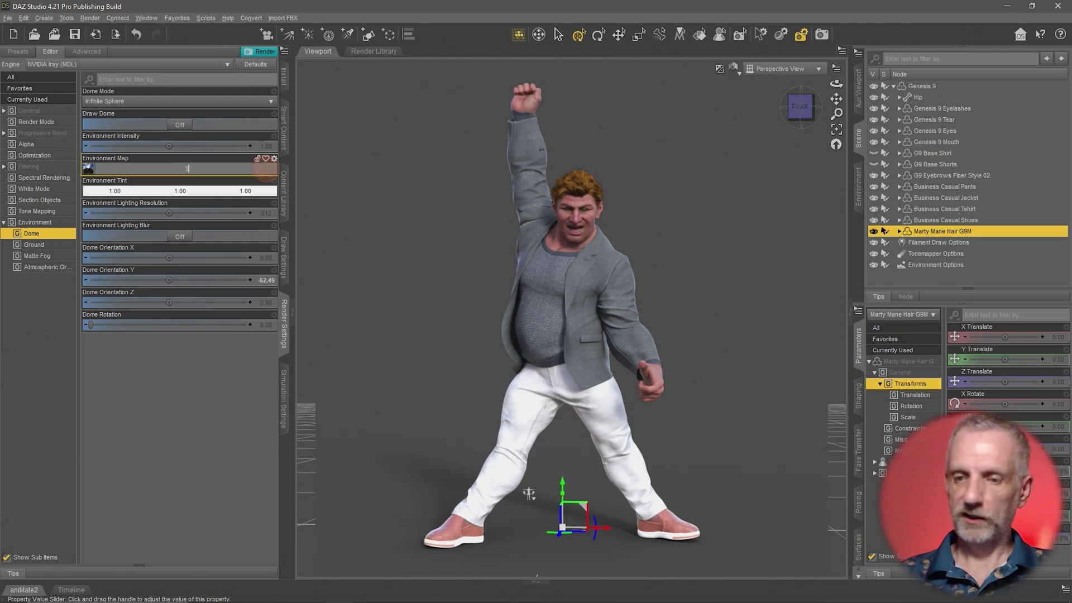
pyautogui.write('3')
pyautogui.press('Return')
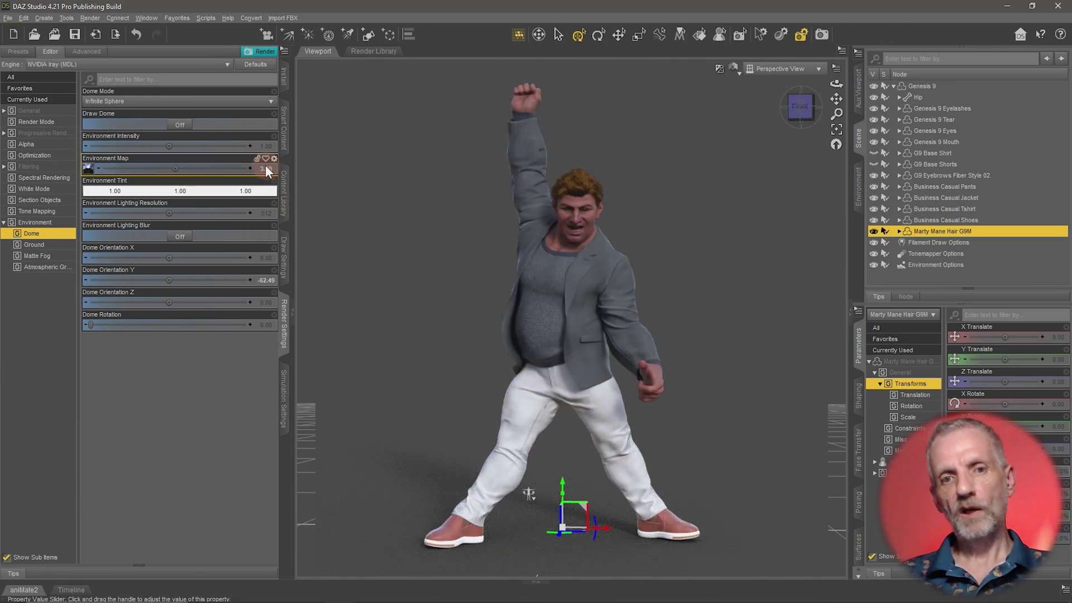
pyautogui.click(265, 168)
pyautogui.press('Return')
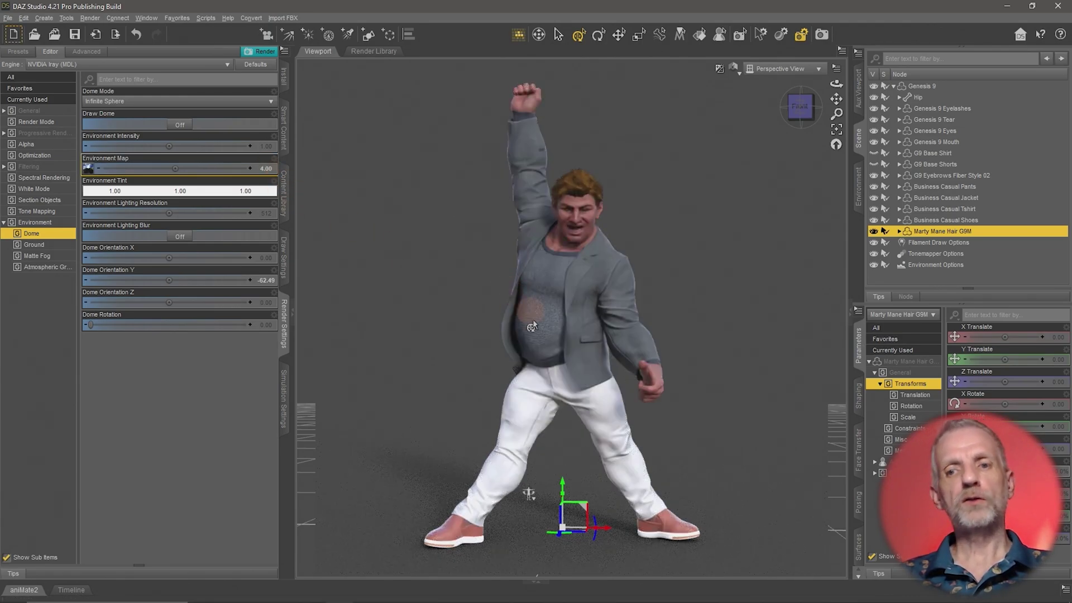
pyautogui.click(330, 297)
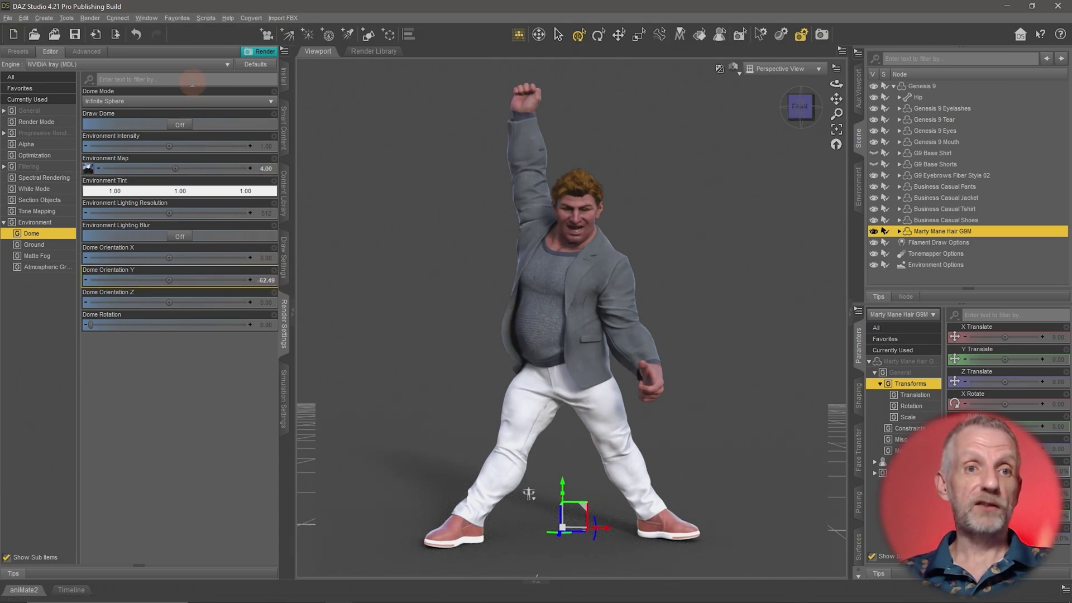
pyautogui.click(43, 18)
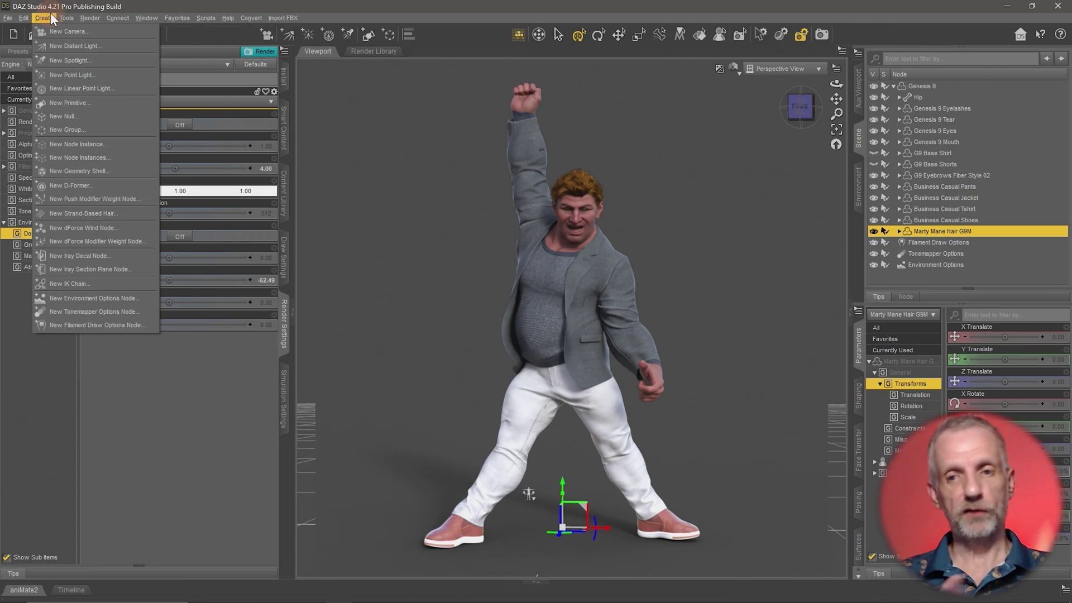
# Step: Dismiss the Create menu and show the General page with its custom 1200 × 1200 size
pyautogui.click(481, 6)
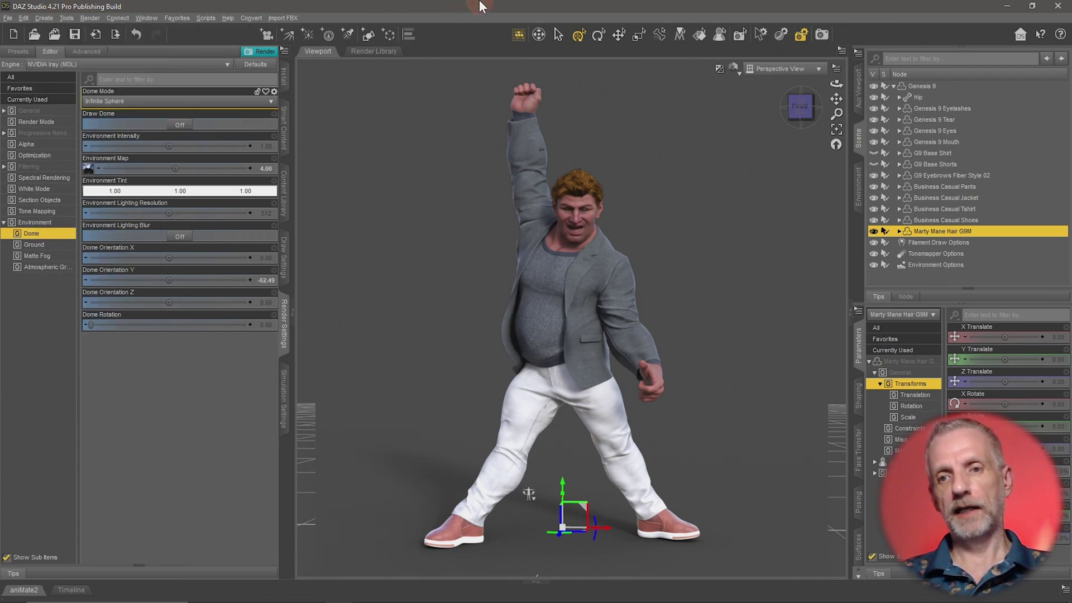
pyautogui.click(695, 361)
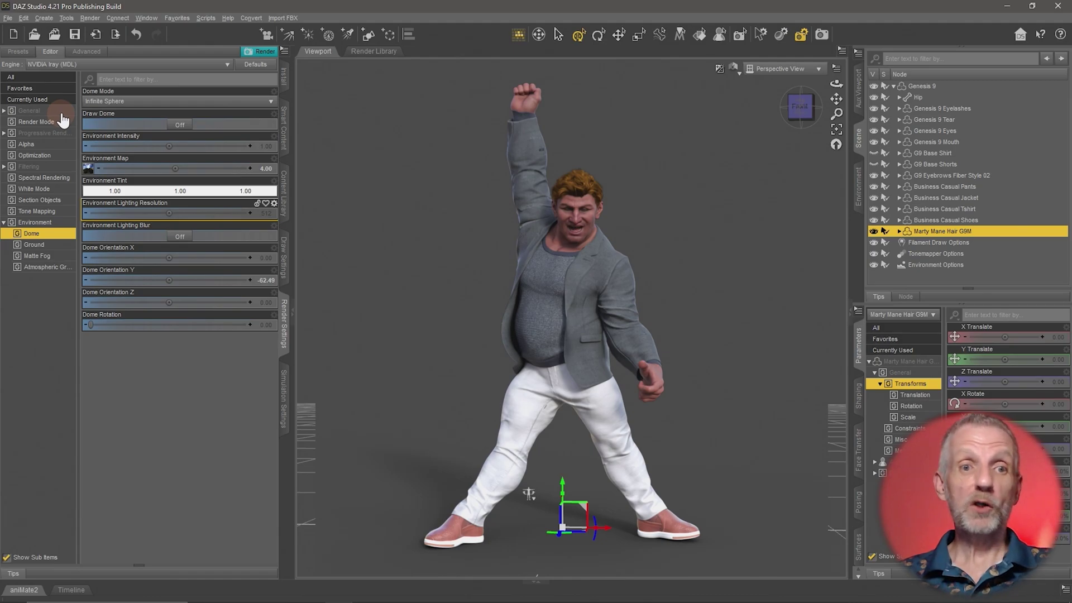
pyautogui.click(38, 111)
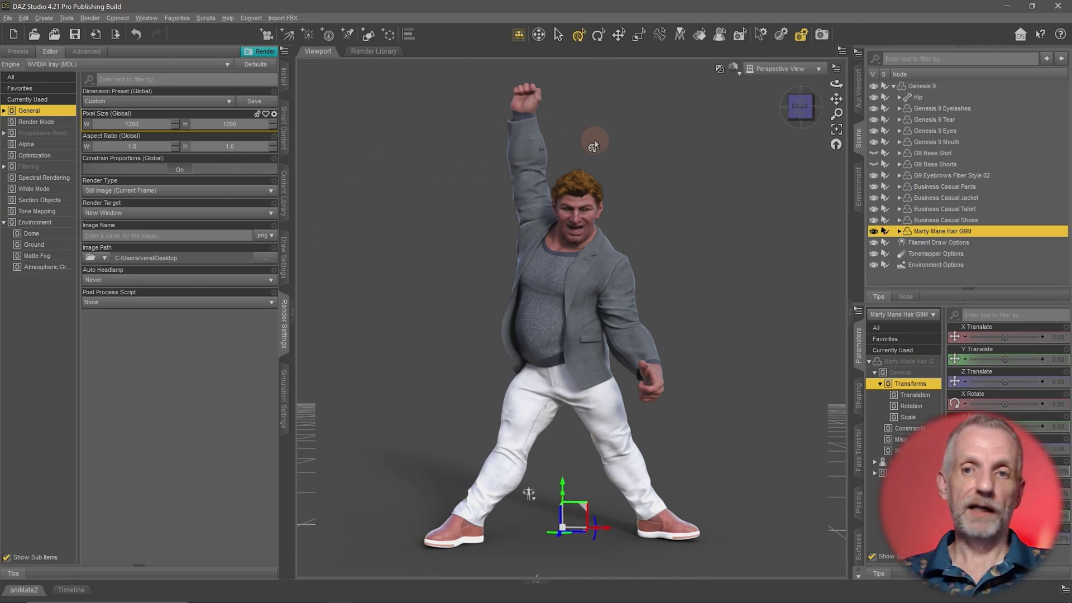
# Step: Enable Show Aspect Frame so a square 1:1 render frame surrounds the figure
pyautogui.click(836, 69)
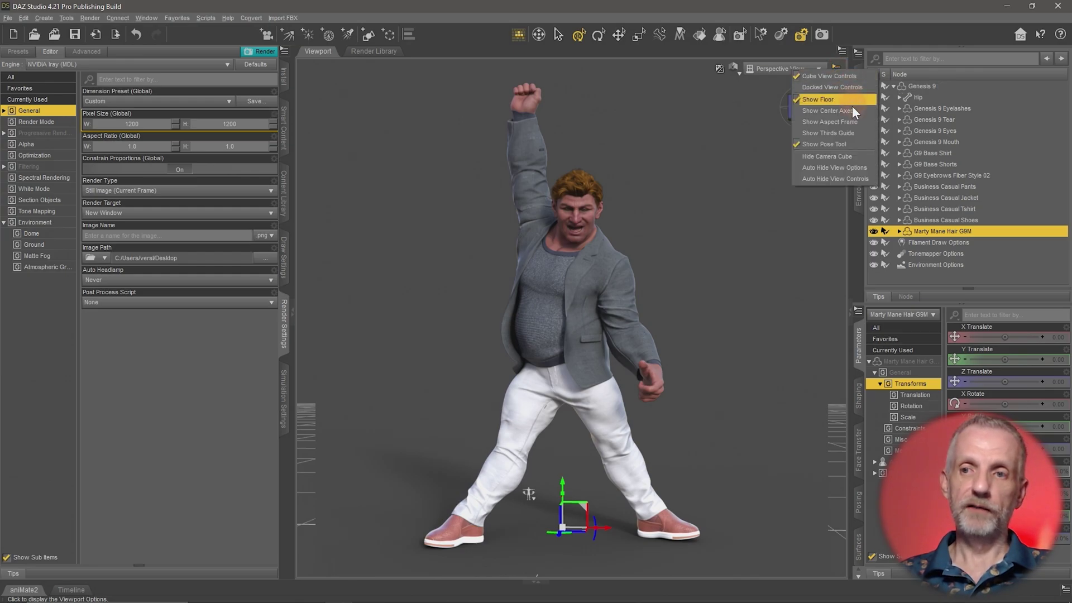
pyautogui.click(860, 122)
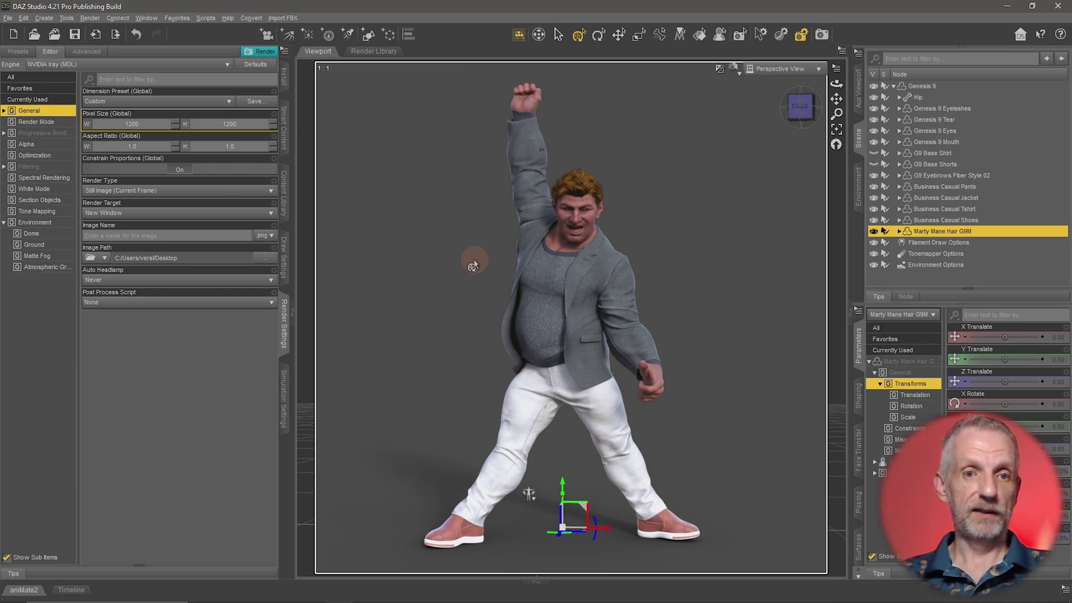
# Step: Use the Golden Ratio Portrait dimension preset (1334 × 2160) with Constrain Proportions off
pyautogui.click(189, 109)
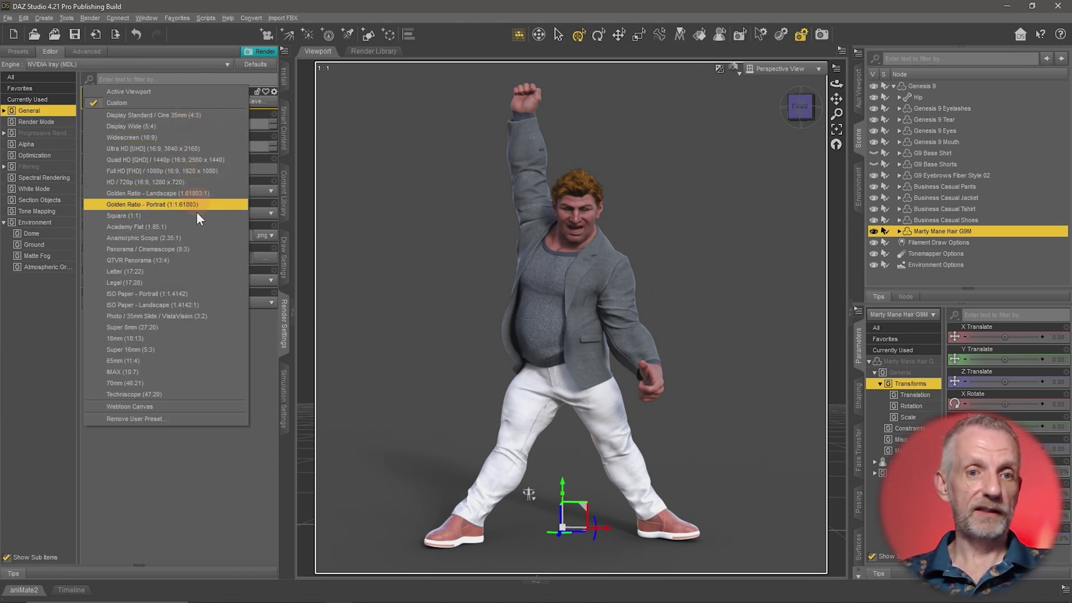
pyautogui.click(213, 147)
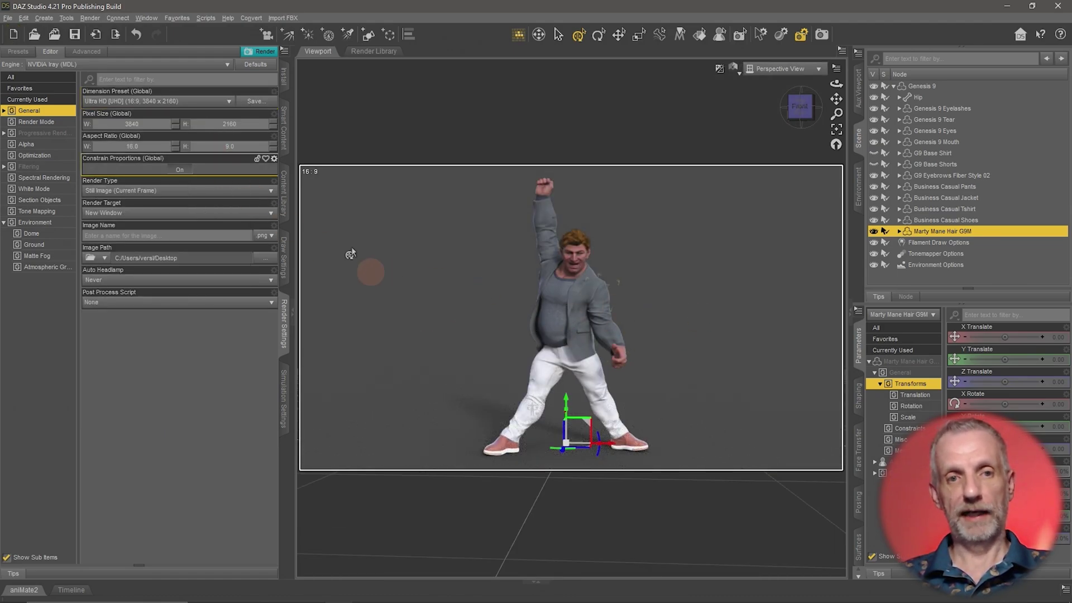
pyautogui.click(227, 112)
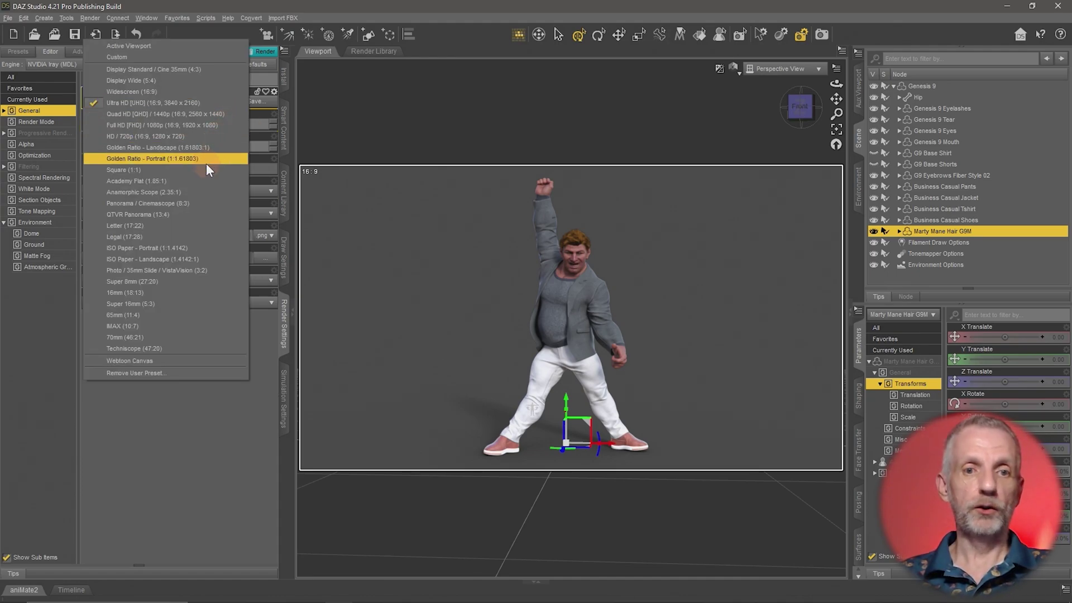
pyautogui.press('Escape')
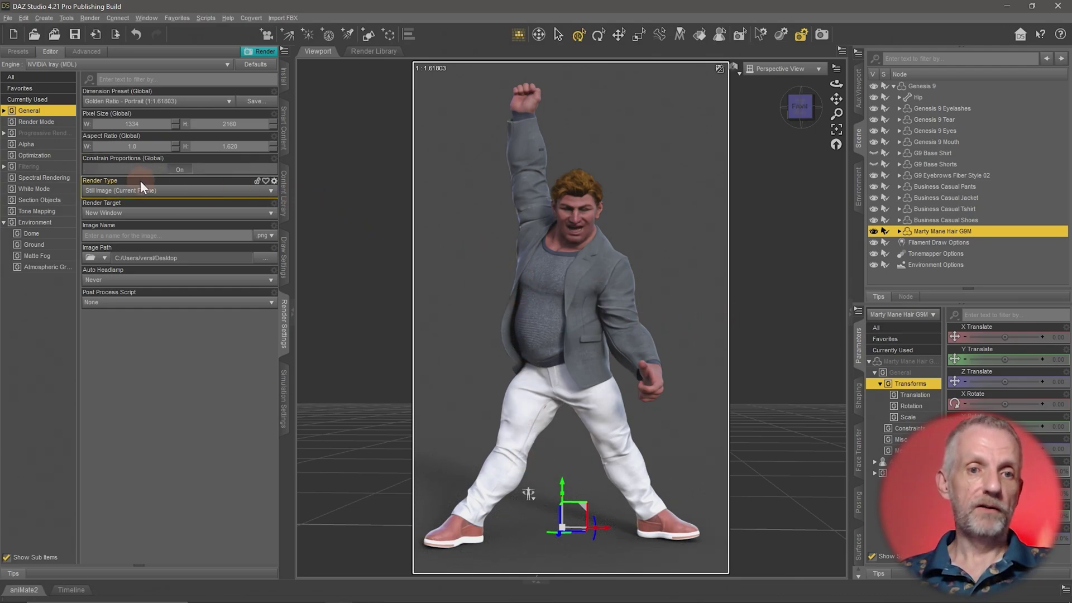
pyautogui.click(184, 170)
pyautogui.click(101, 124)
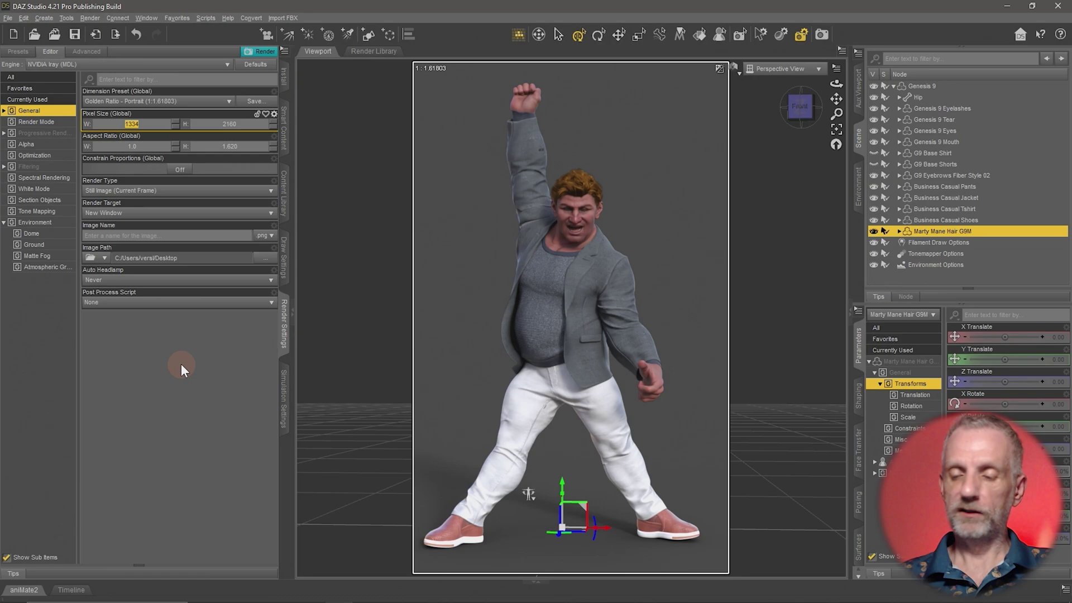
# Step: Enter a custom render size of 1300 × 2000 pixels
pyautogui.write('1300')
pyautogui.press('Tab')
pyautogui.write('200')
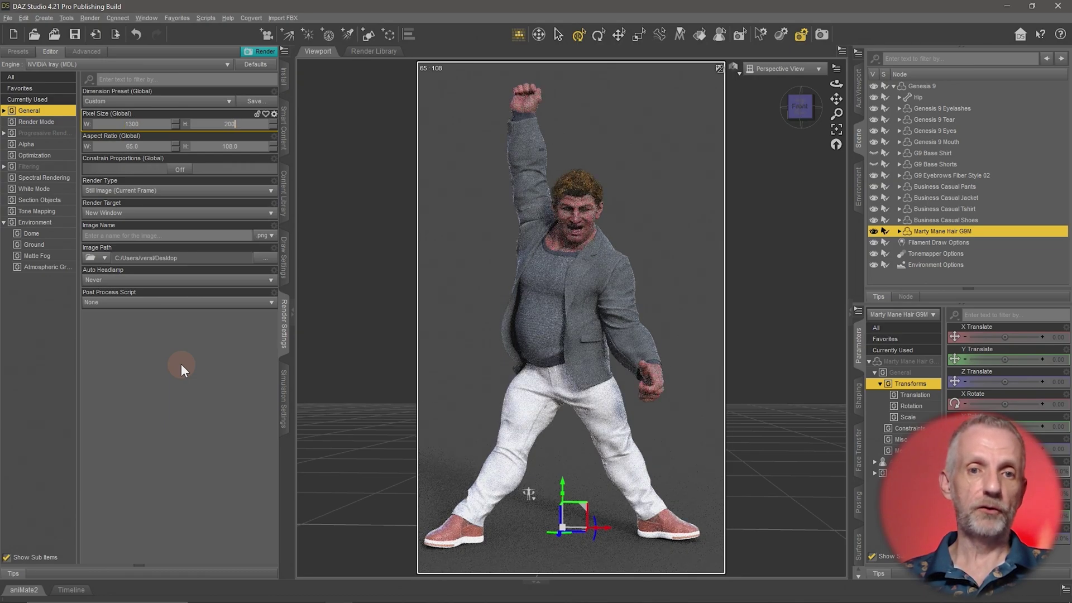
pyautogui.press('Return')
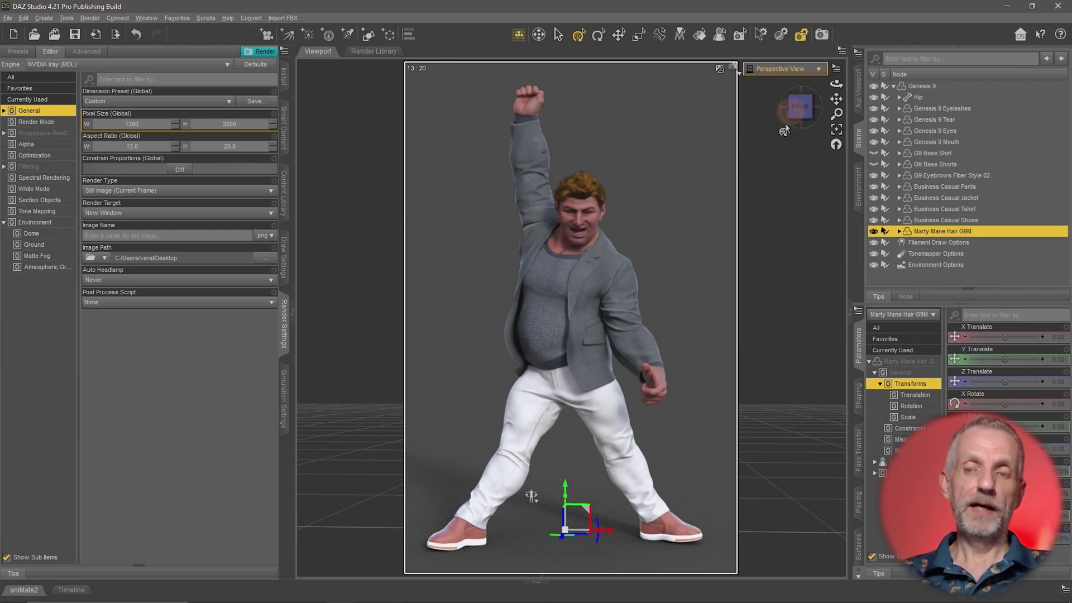
# Step: Orbit and shift the view to frame the man inside the 13:20 portrait area
pyautogui.keyDown('alt'); pyautogui.moveTo(687, 306); pyautogui.dragTo(671, 306); pyautogui.keyUp('alt')
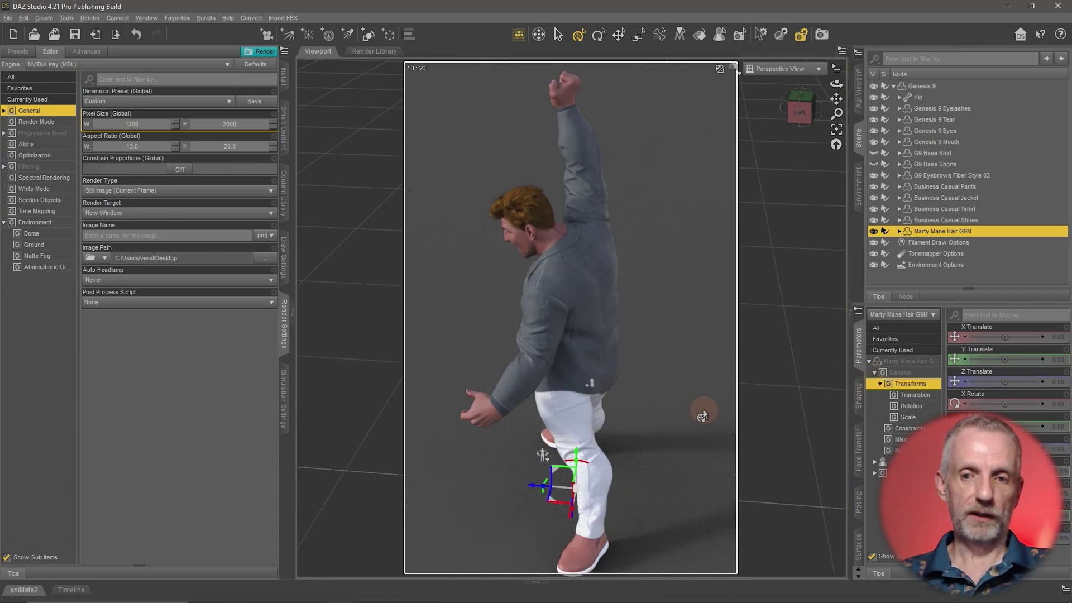
pyautogui.keyDown('alt'); pyautogui.moveTo(692, 392); pyautogui.dragTo(531, 491); pyautogui.keyUp('alt')
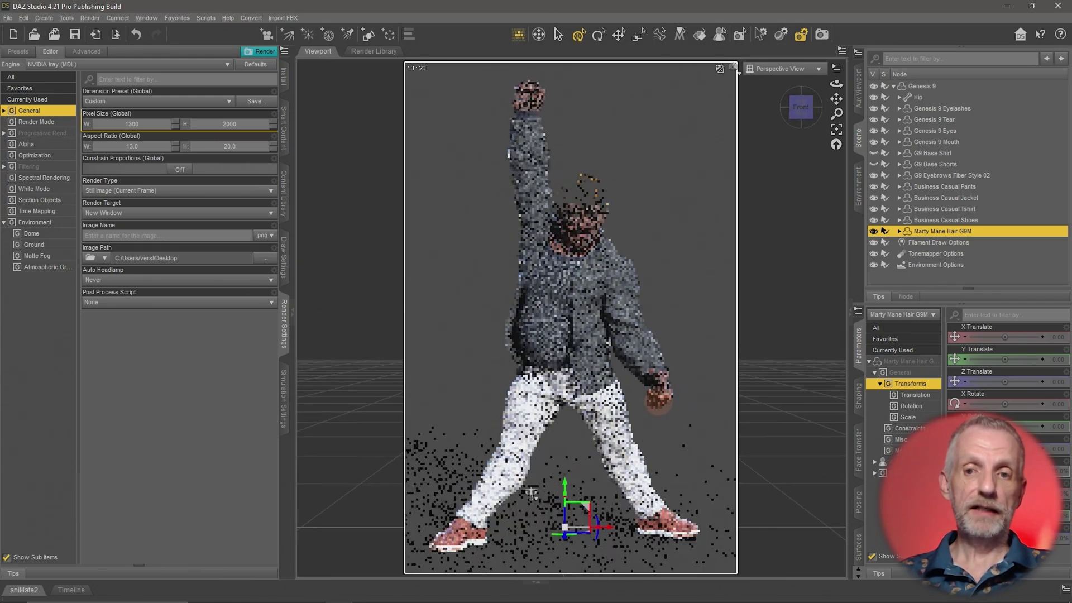
pyautogui.keyDown('alt'); pyautogui.moveTo(531, 491); pyautogui.dragTo(707, 283); pyautogui.keyUp('alt')
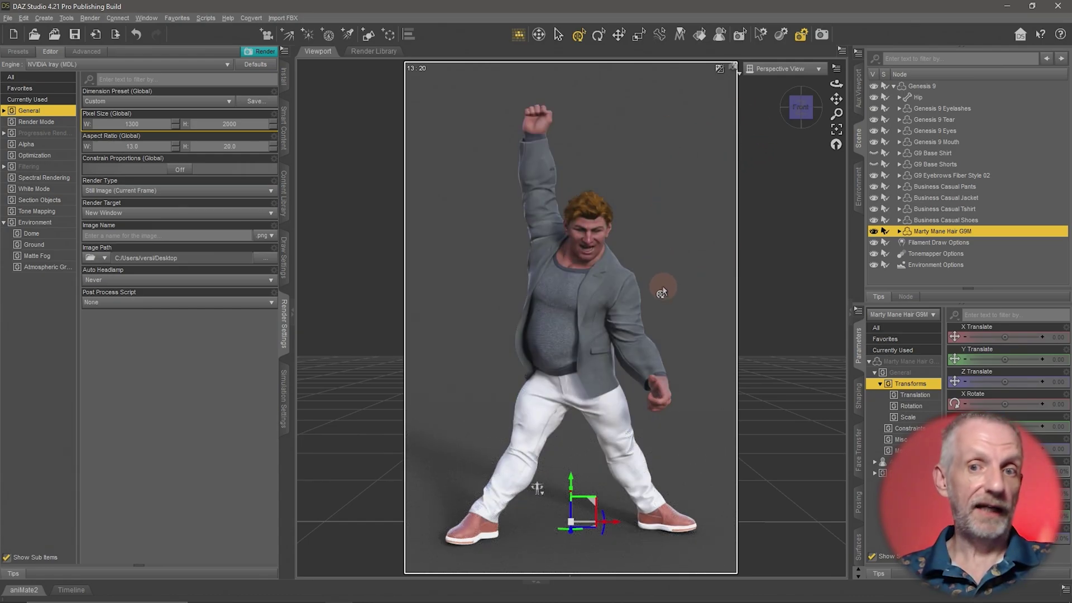
pyautogui.keyDown('alt'); pyautogui.moveTo(666, 340); pyautogui.dragTo(665, 346); pyautogui.keyUp('alt')
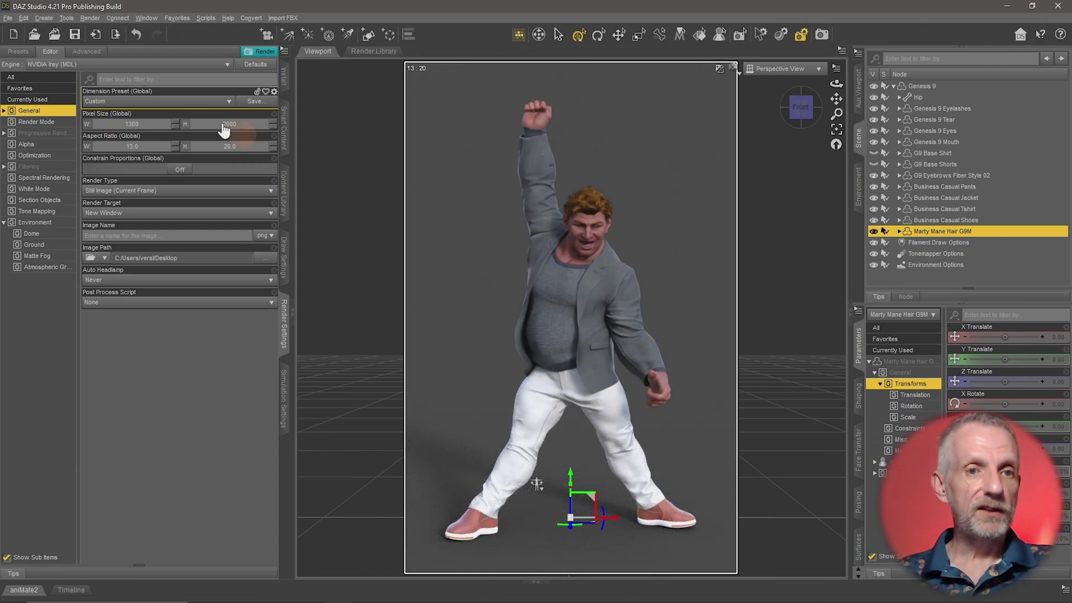
pyautogui.click(50, 19)
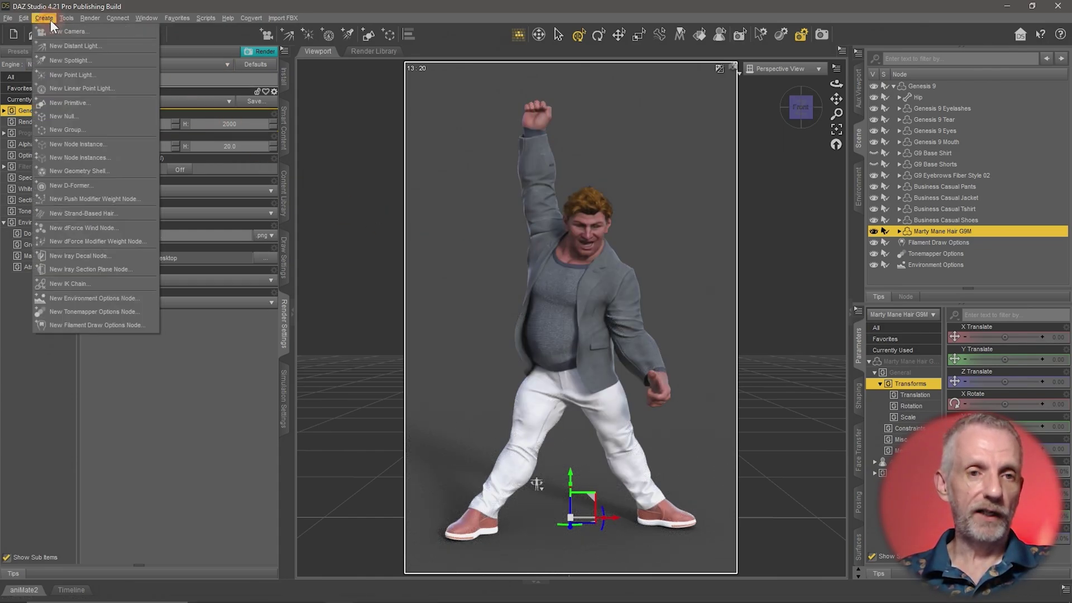
# Step: Create a new camera with default settings that copies the current view
pyautogui.click(109, 31)
pyautogui.moveTo(256, 73); pyautogui.dragTo(249, 61)
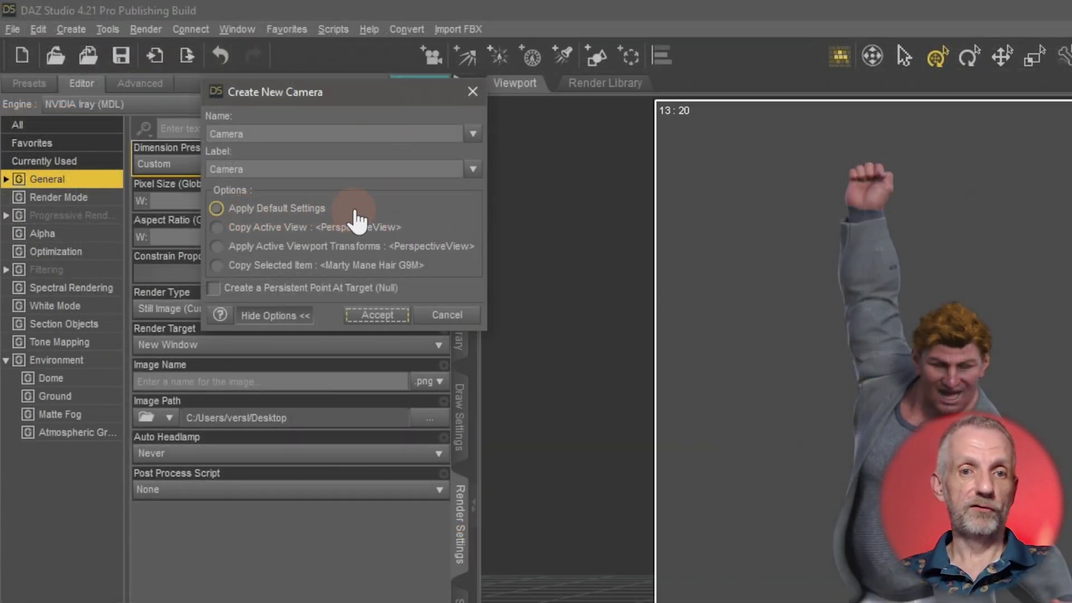
pyautogui.click(357, 209)
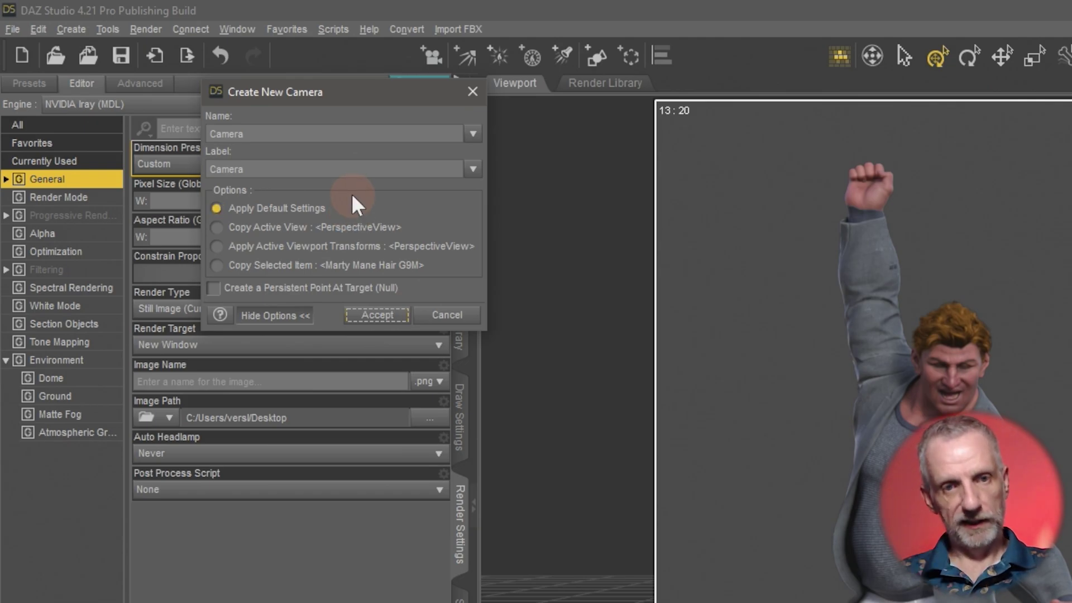
pyautogui.click(275, 233)
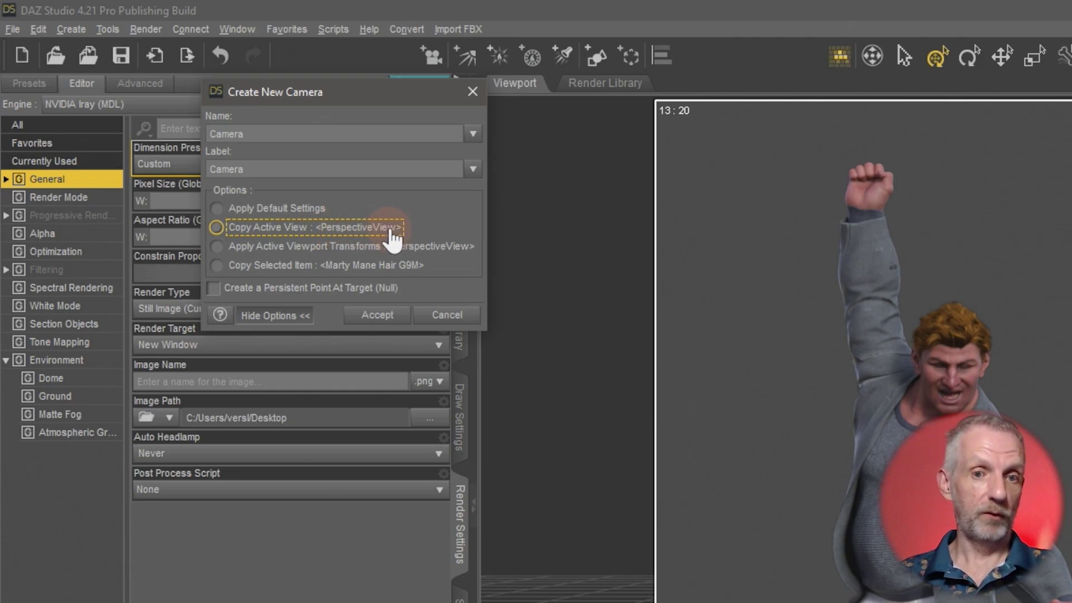
pyautogui.click(391, 317)
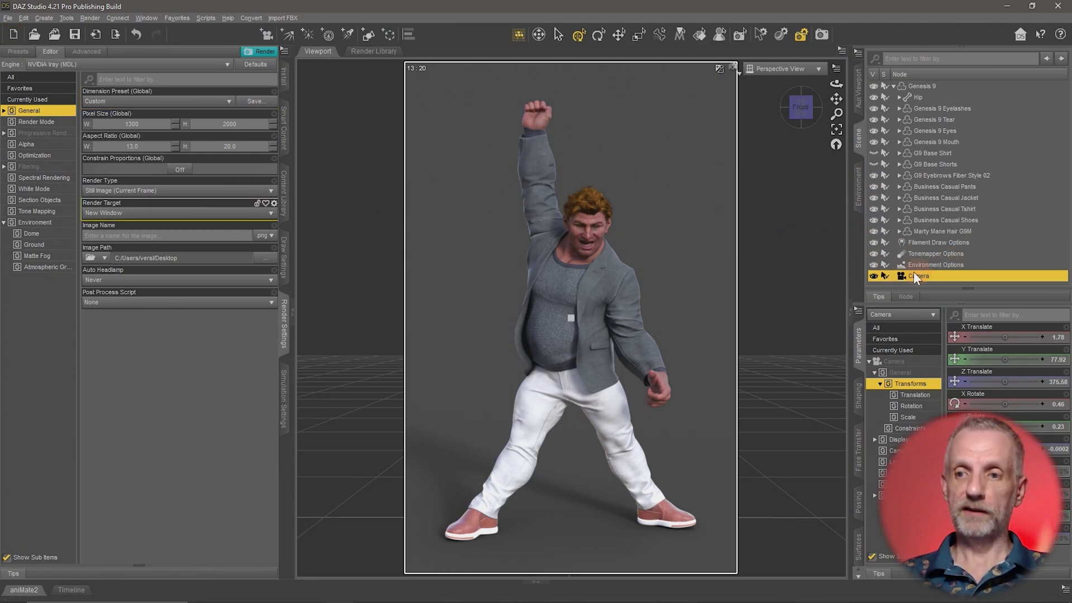
# Step: Set the viewport to look through Camera, after briefly returning to Perspective
pyautogui.click(818, 69)
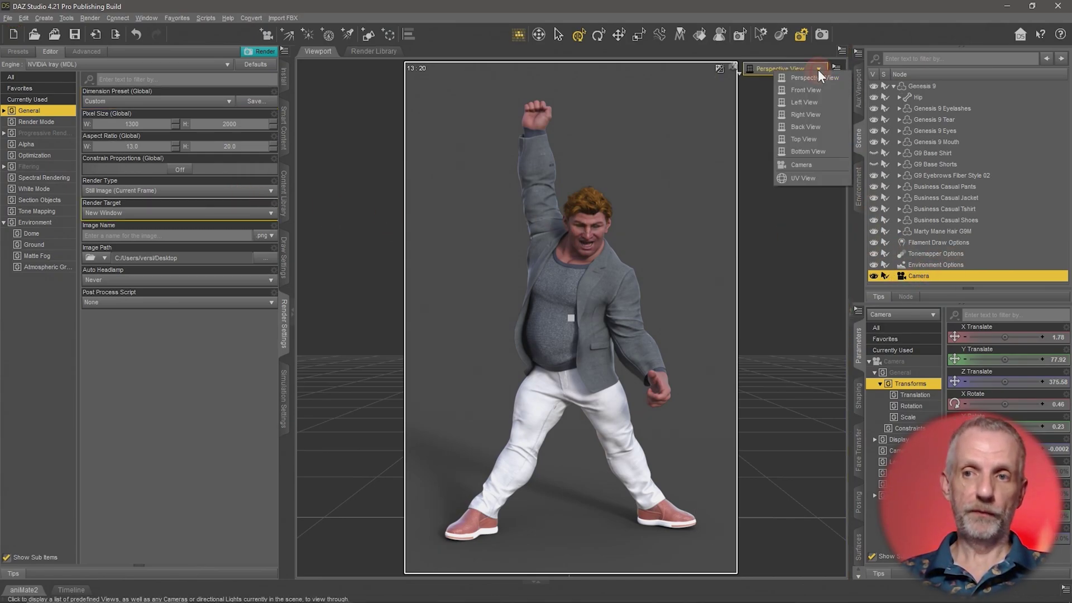
pyautogui.click(836, 164)
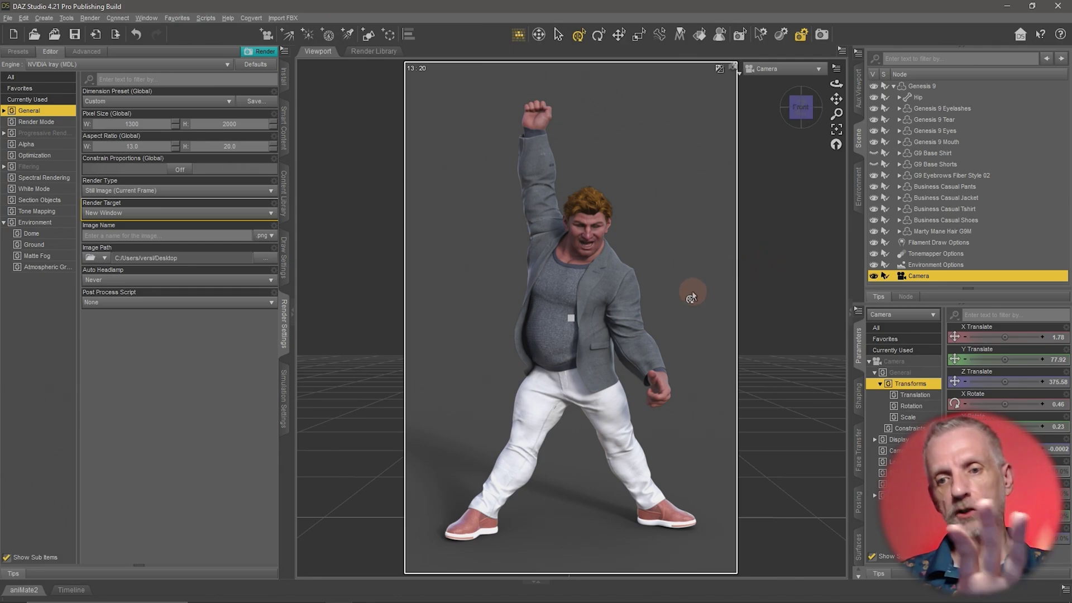
pyautogui.click(808, 71)
pyautogui.click(808, 76)
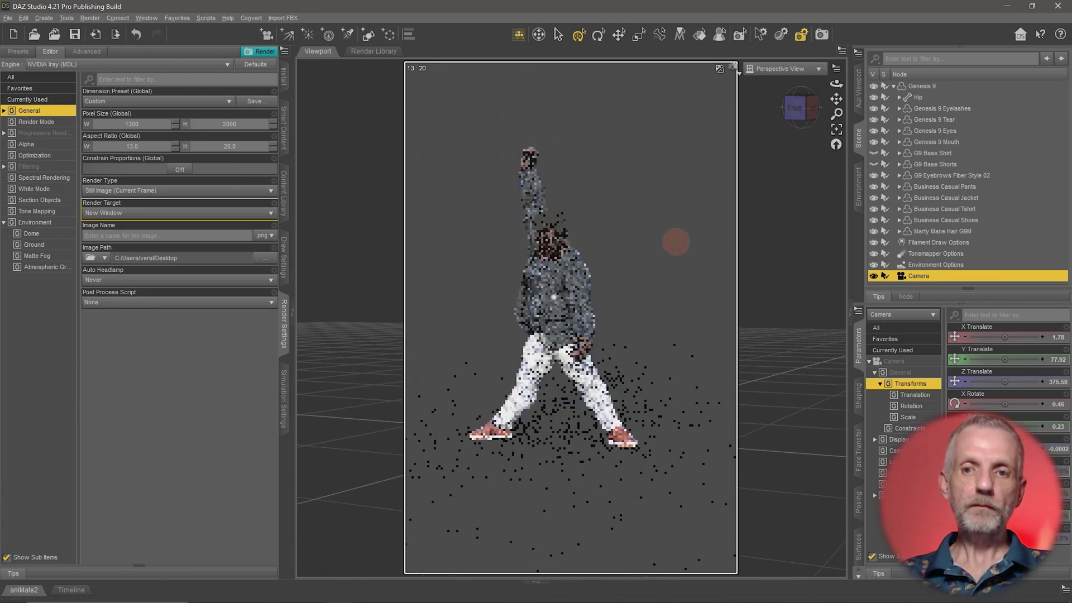
pyautogui.click(814, 69)
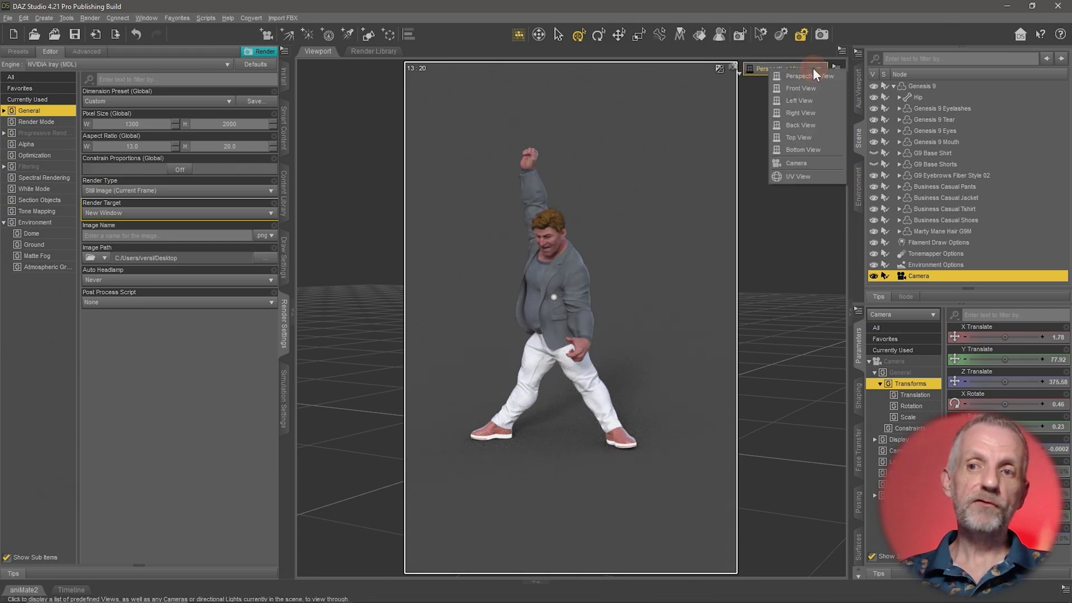
pyautogui.click(825, 162)
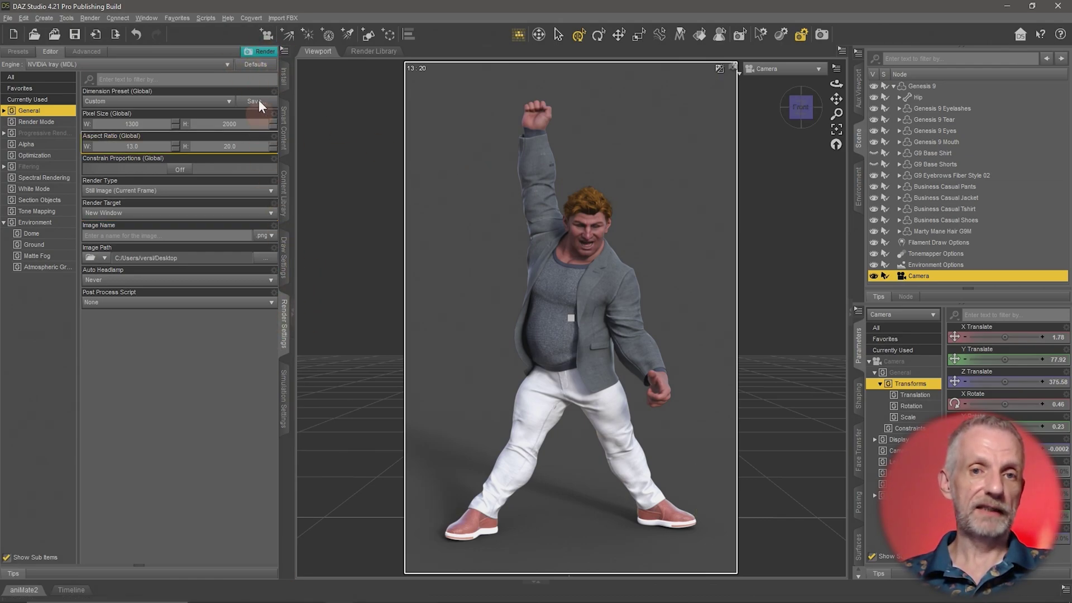
# Step: Start the Iray render of the Camera view, then Alt+Tab to the tutorial bundle page
pyautogui.click(265, 52)
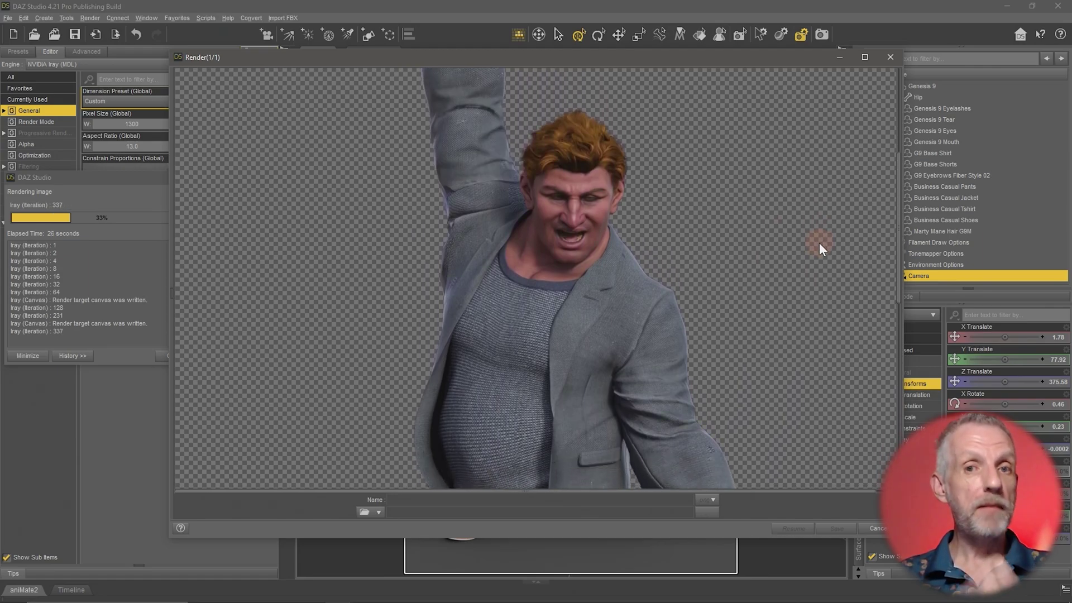
pyautogui.scroll(-2, 819, 243)
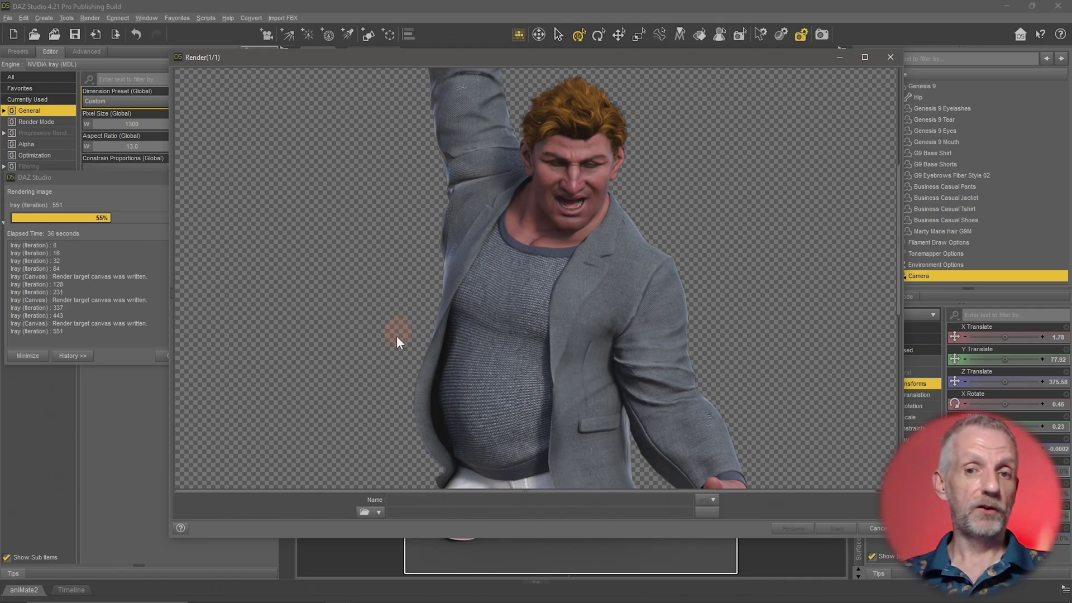
pyautogui.scroll(3, 762, 304)
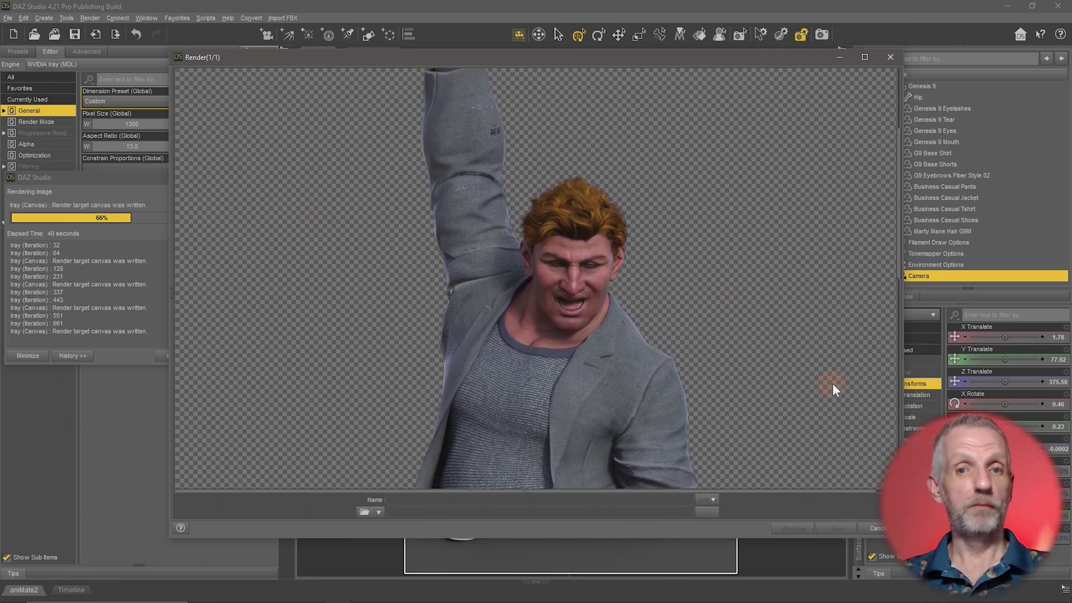
pyautogui.scroll(-3, 836, 381)
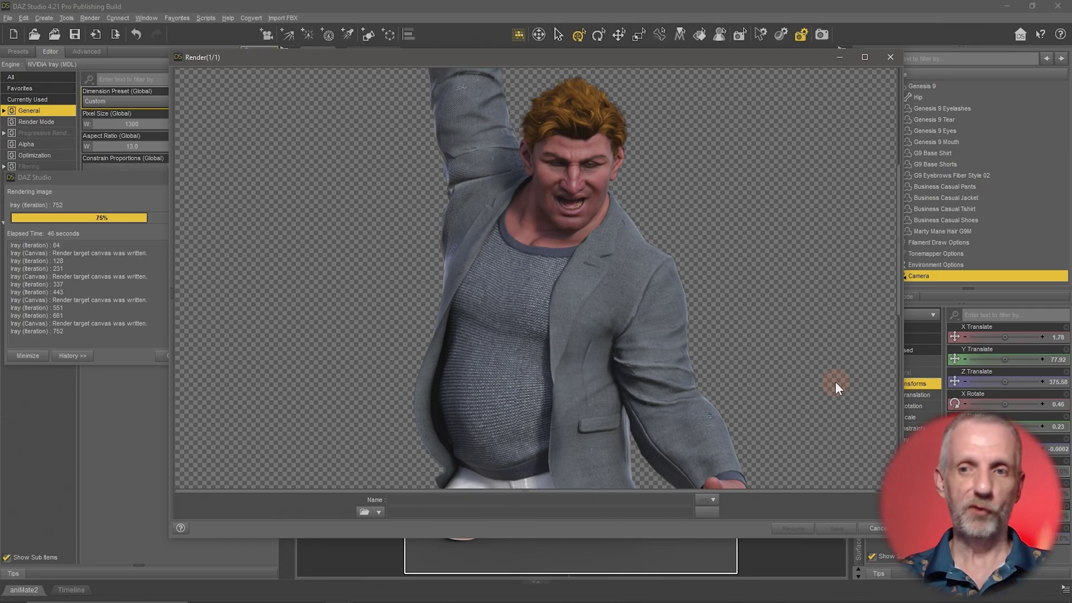
pyautogui.hotkey('alt', 'Tab')
pyautogui.hotkey('alt', 'Tab')
pyautogui.hotkey('alt', 'Tab')
pyautogui.hotkey('alt', 'Tab')
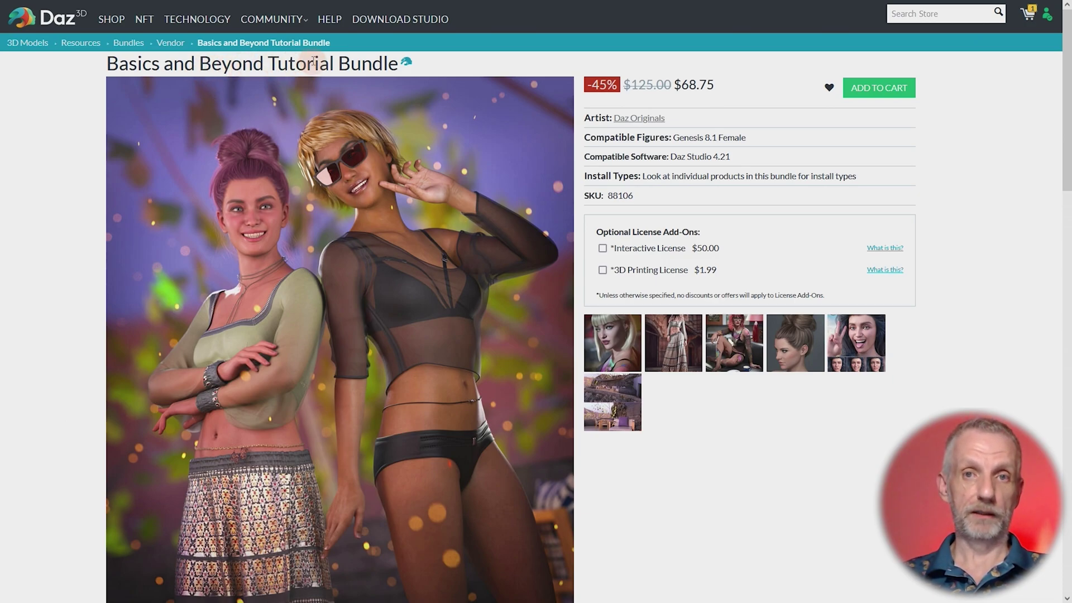
pyautogui.scroll(-5, 66, 284)
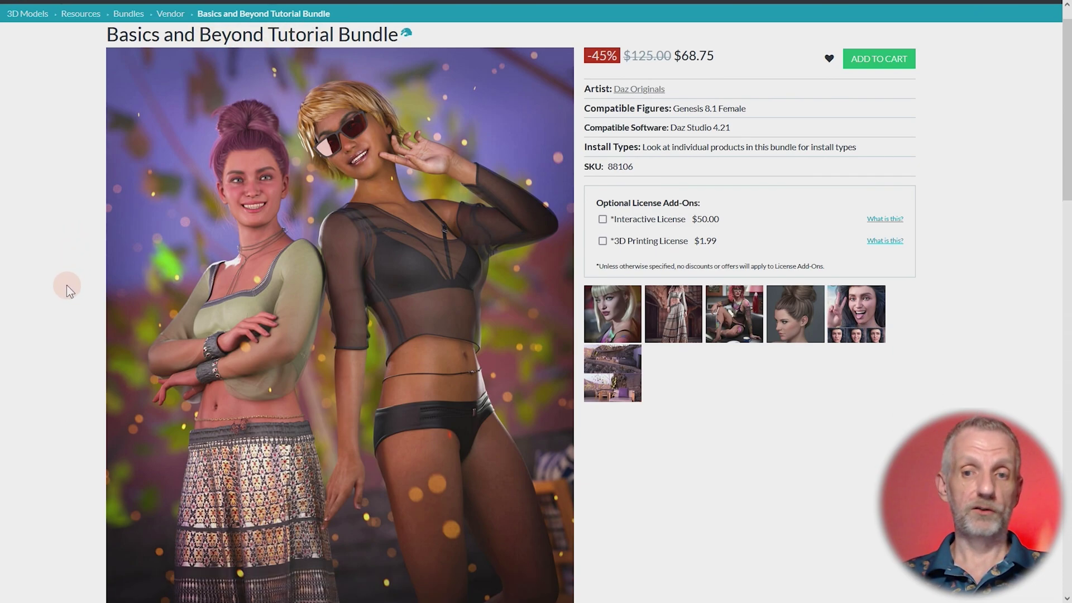
pyautogui.scroll(-3, 66, 285)
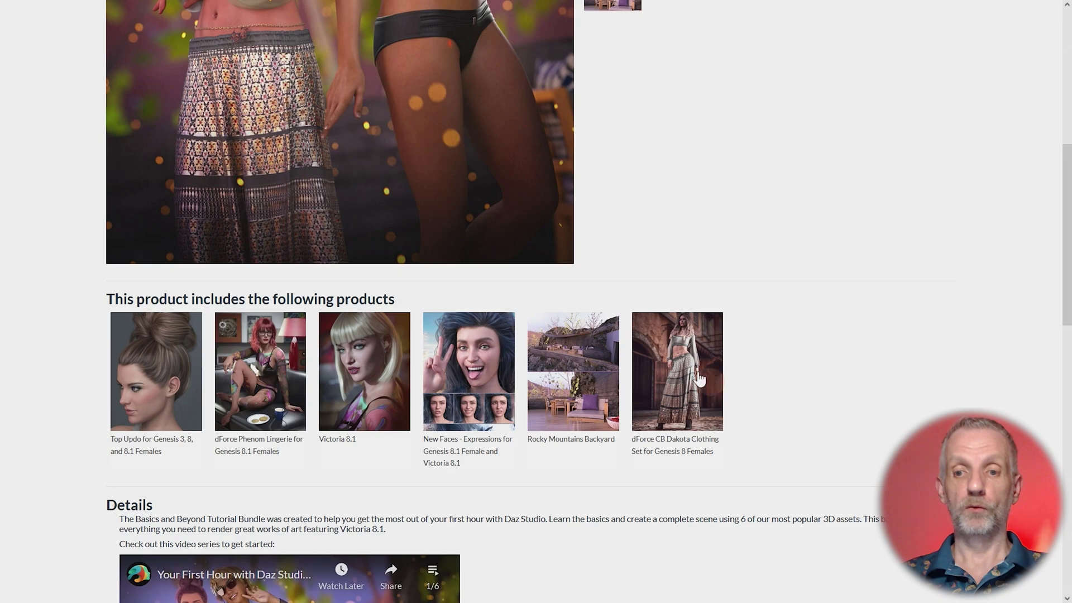
pyautogui.scroll(-3, 825, 366)
pyautogui.scroll(4, 787, 260)
pyautogui.scroll(-5, 784, 255)
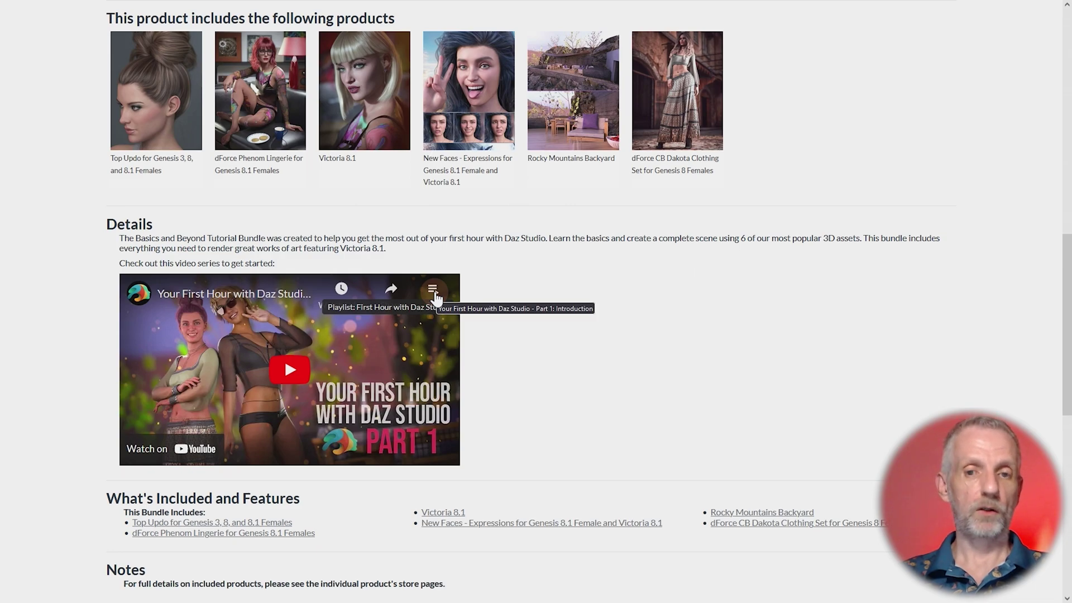
pyautogui.click(433, 290)
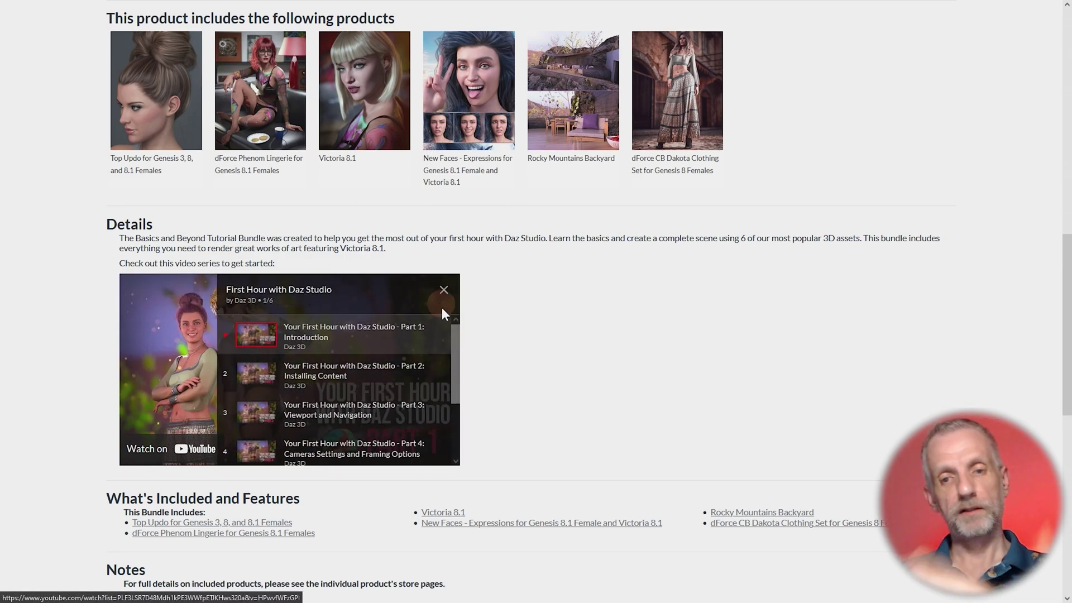
pyautogui.moveTo(460, 343)
pyautogui.mouseDown()
pyautogui.moveTo(461, 384)
pyautogui.moveTo(451, 346)
pyautogui.moveTo(459, 387)
pyautogui.moveTo(457, 342)
pyautogui.mouseUp()
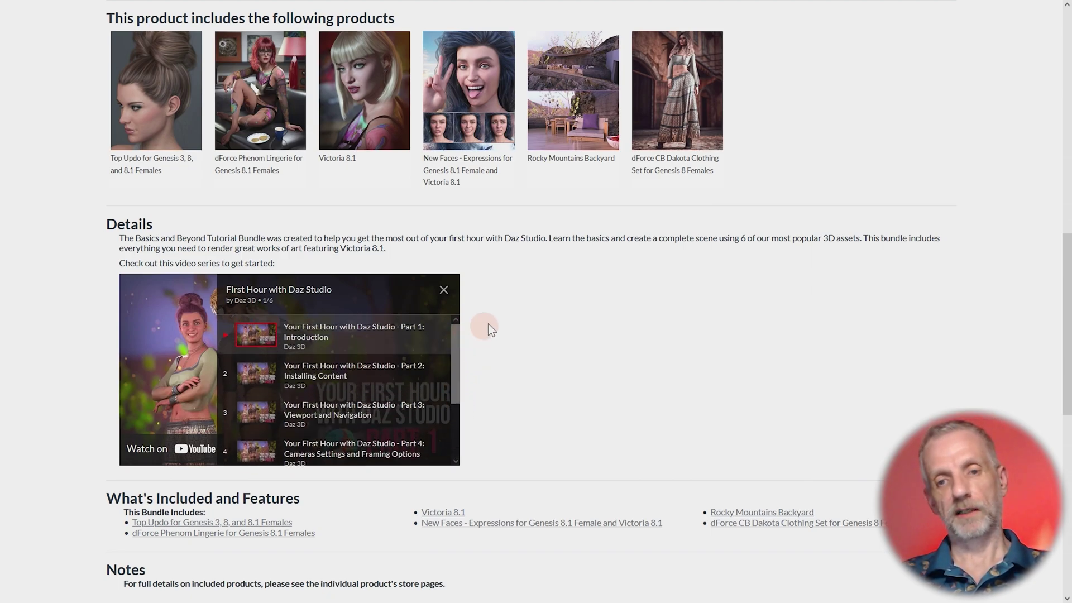
pyautogui.click(436, 288)
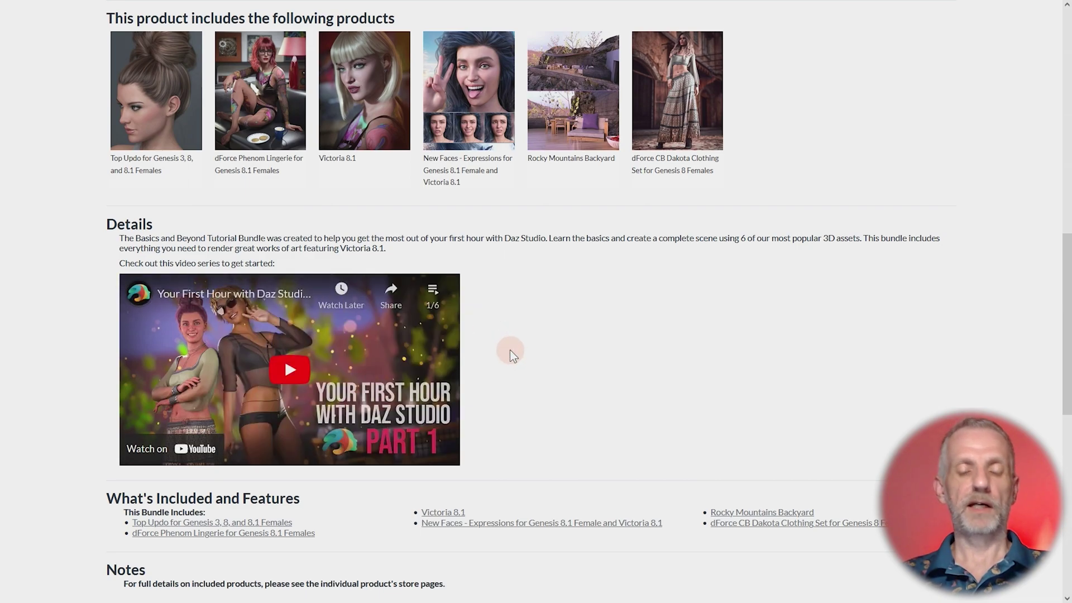
pyautogui.scroll(12, 510, 350)
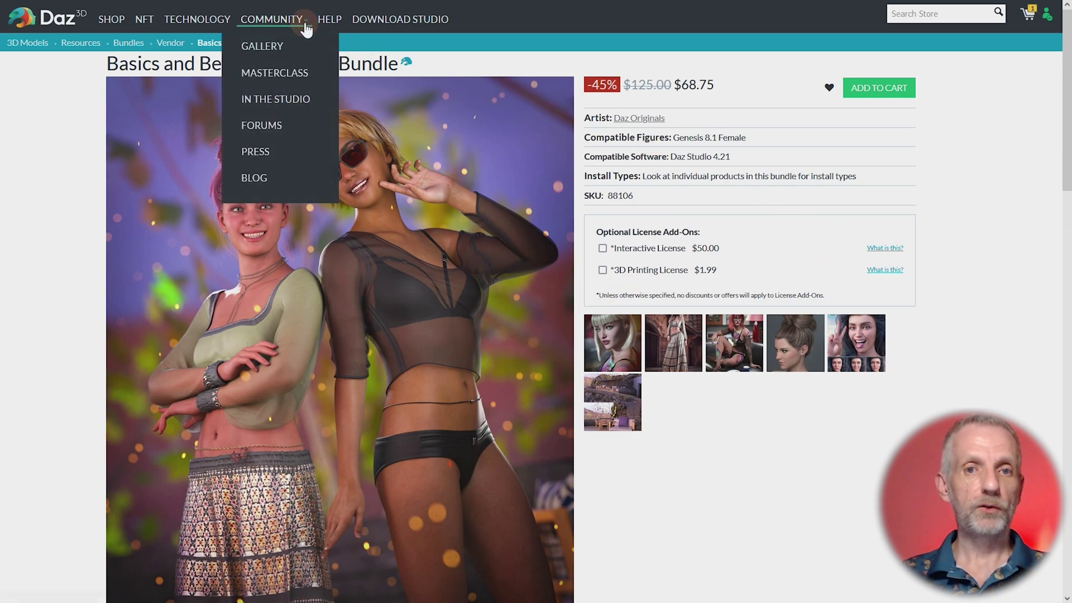
# Step: Open the Daz Studio Masterclass page from the Community menu on the Daz homepage
pyautogui.hotkey('alt', 'Tab')
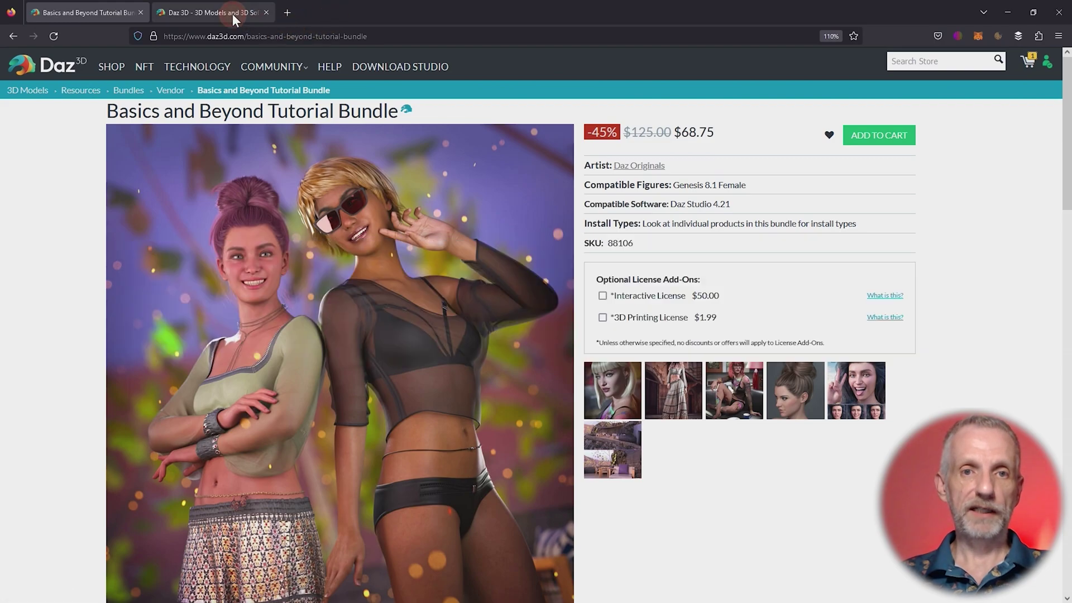
pyautogui.click(233, 13)
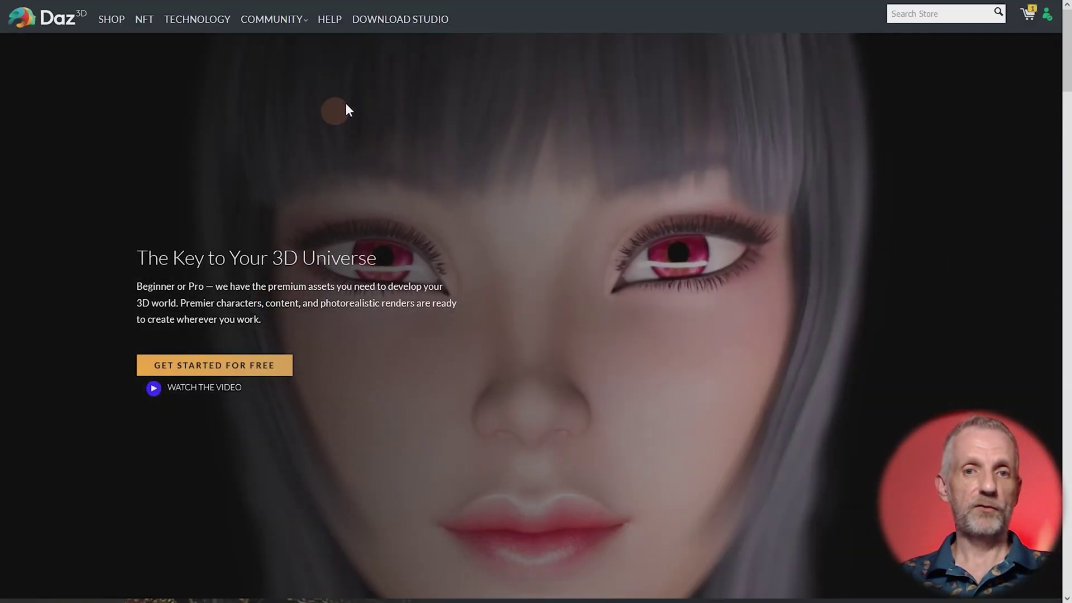
pyautogui.moveTo(297, 16)
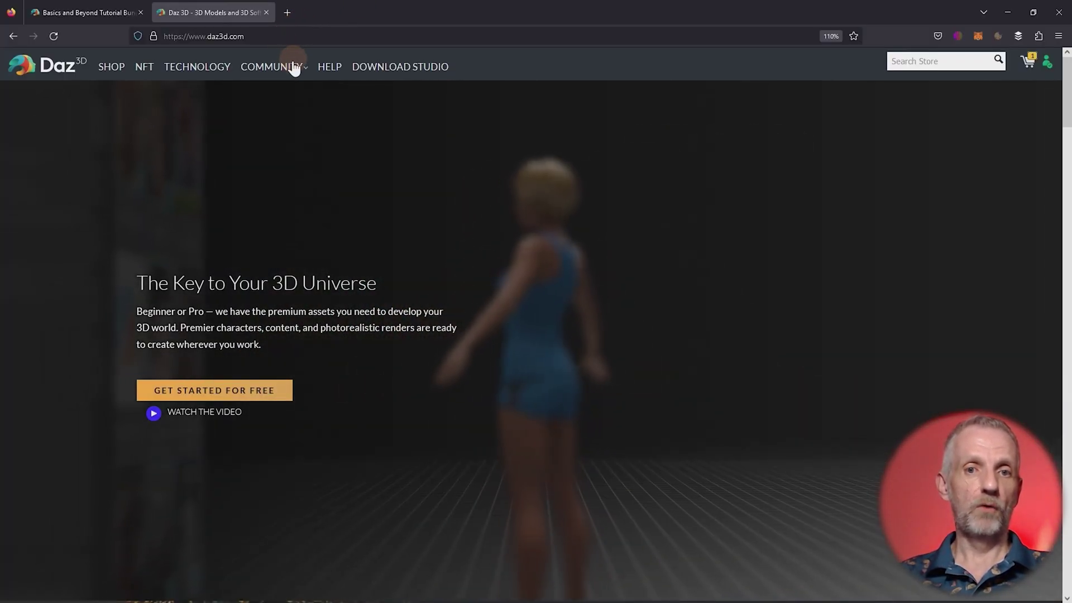
pyautogui.moveTo(291, 67)
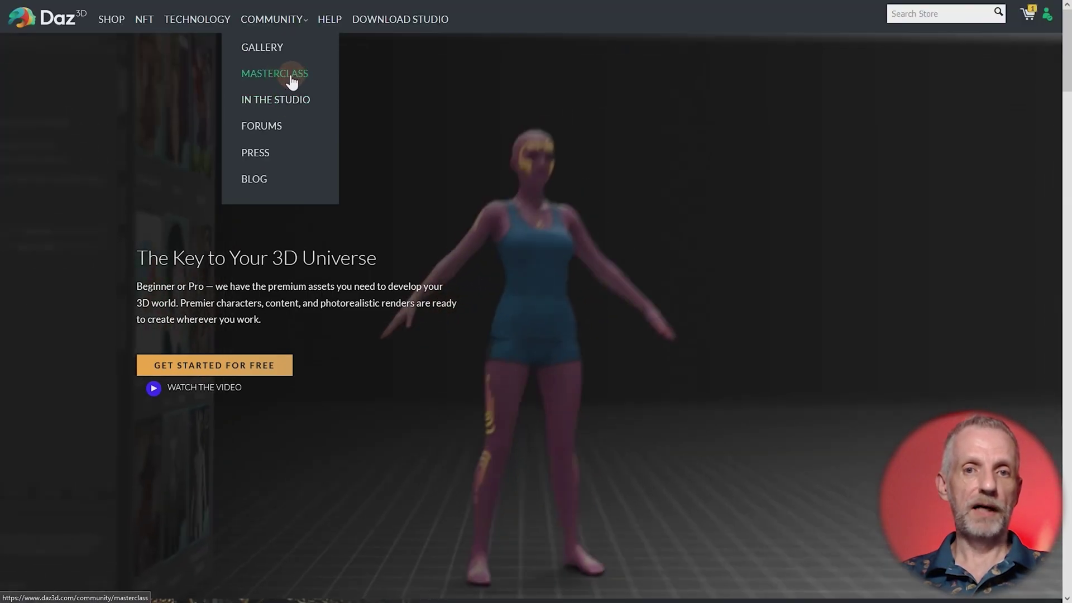
pyautogui.click(288, 78)
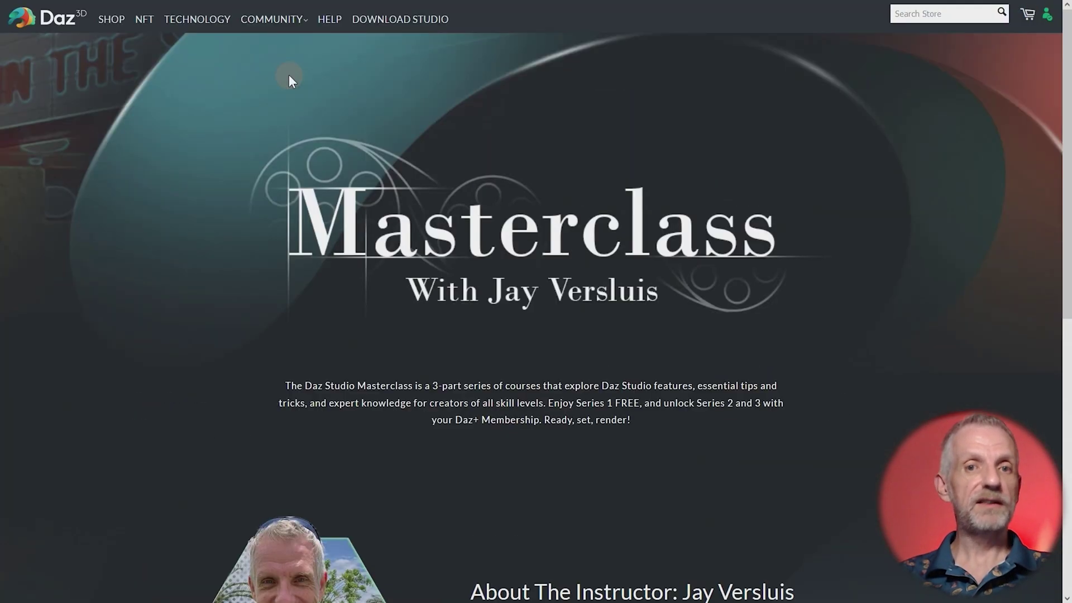
# Step: Browse the beginner and intermediate chapters down to the Advanced Course's Part 43: Tone Mapping
pyautogui.scroll(-1, 972, 333)
pyautogui.scroll(-5, 972, 333)
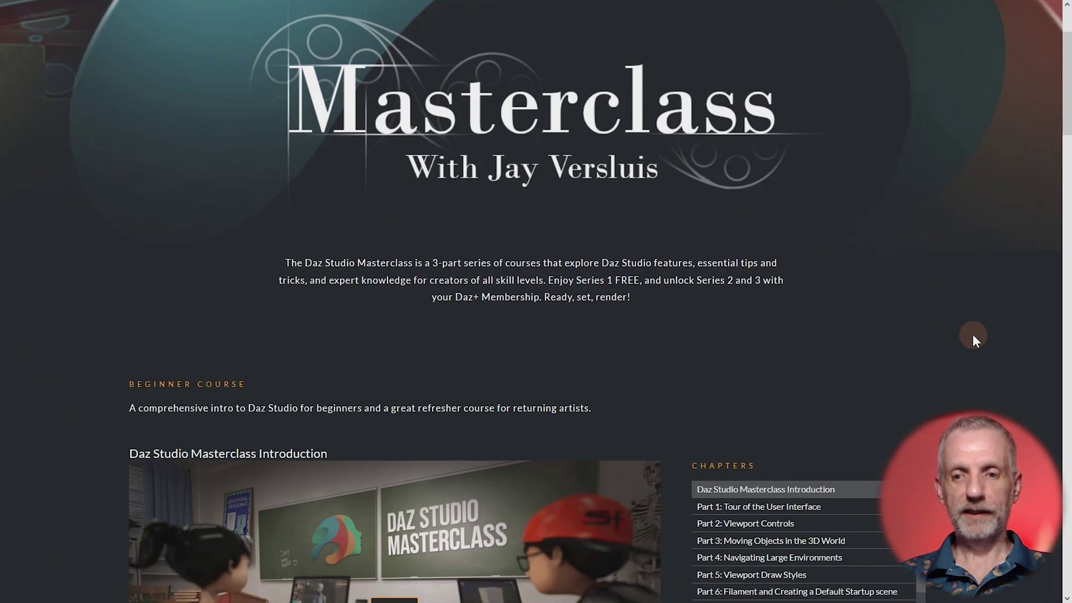
pyautogui.scroll(-2, 972, 334)
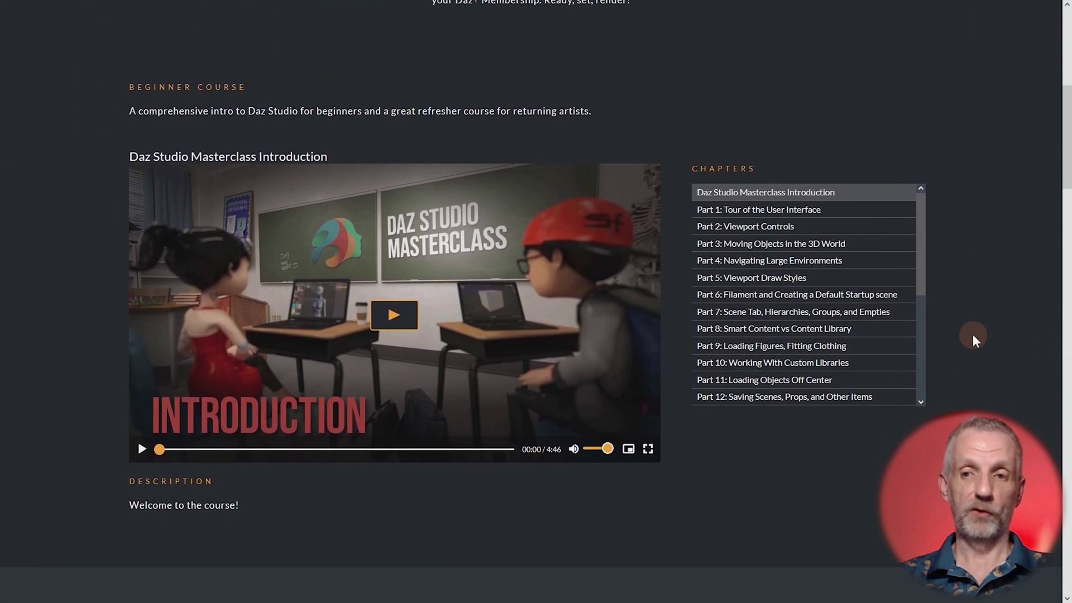
pyautogui.moveTo(925, 258); pyautogui.dragTo(943, 383)
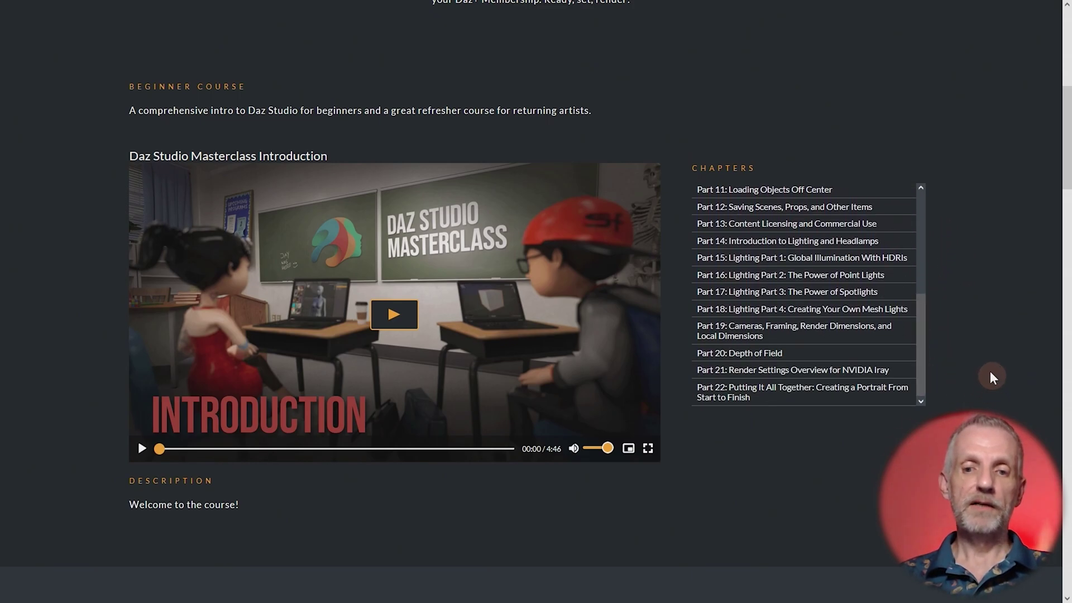
pyautogui.scroll(-8, 986, 369)
pyautogui.scroll(-3, 985, 369)
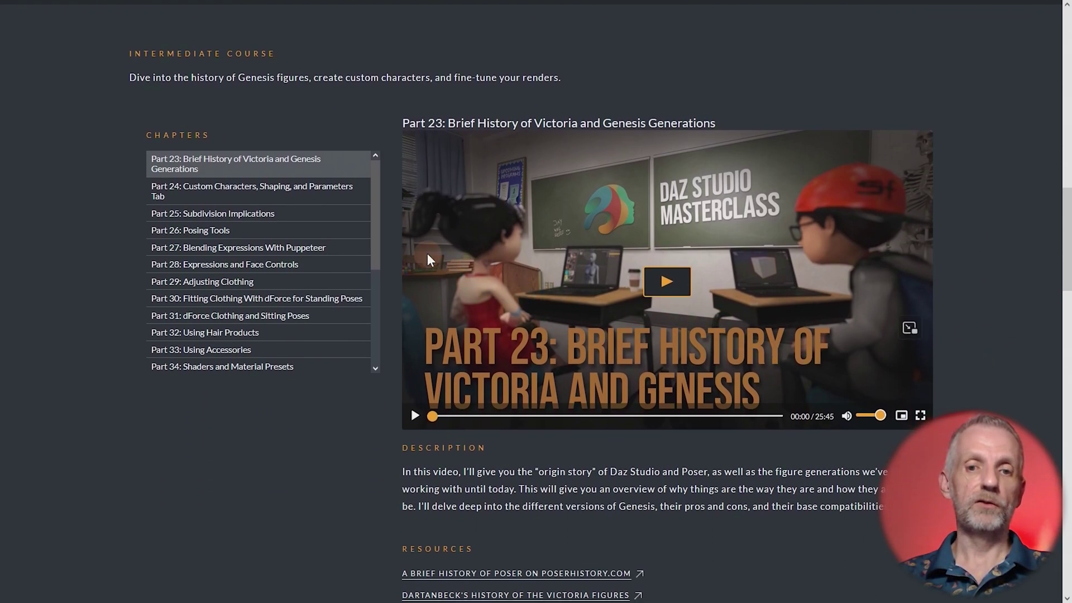
pyautogui.moveTo(377, 243); pyautogui.dragTo(396, 366)
pyautogui.scroll(-15, 403, 420)
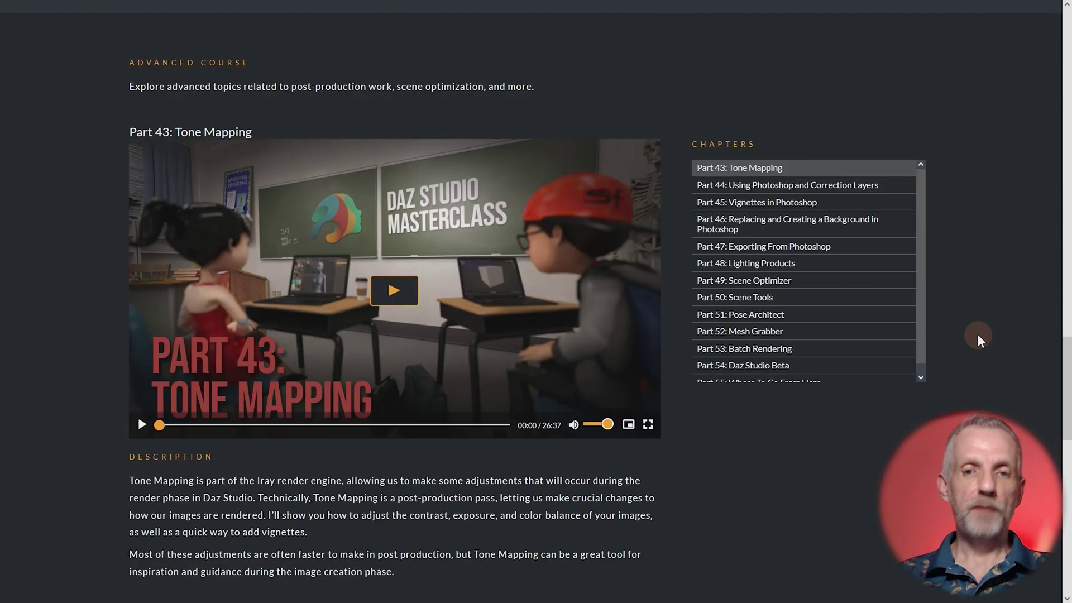